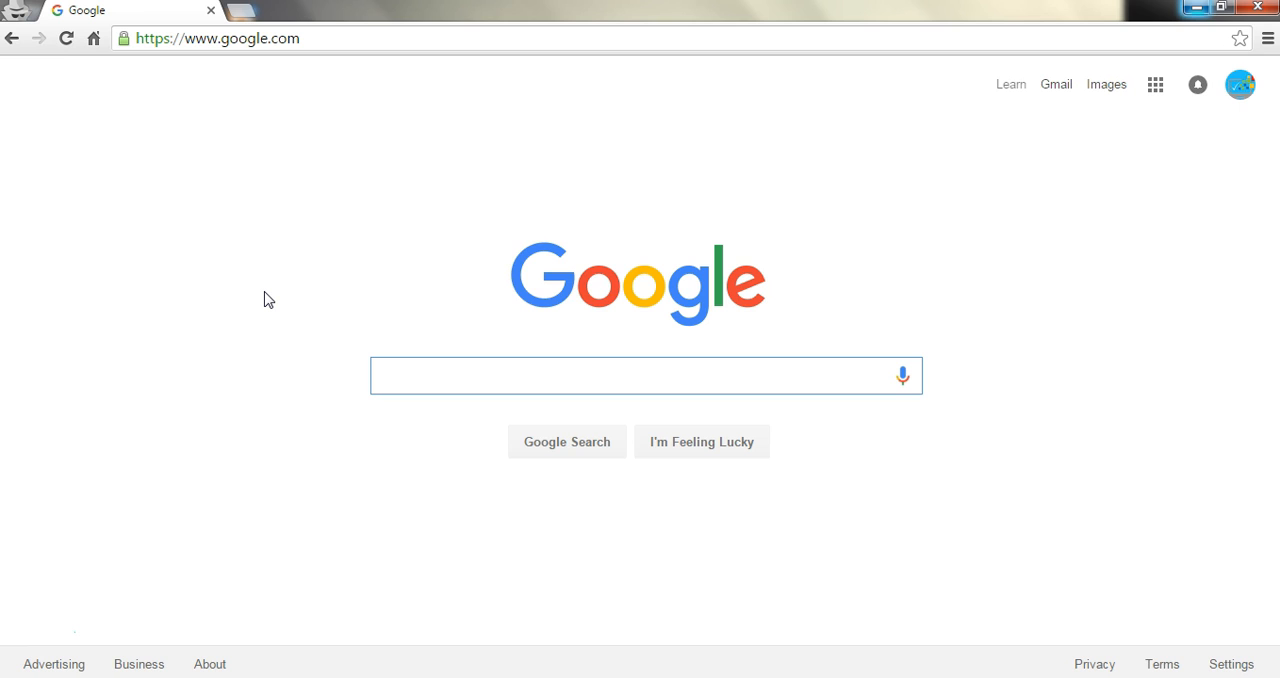
Step: Search Google for canva.com and open the Canva website
type("canva.com")
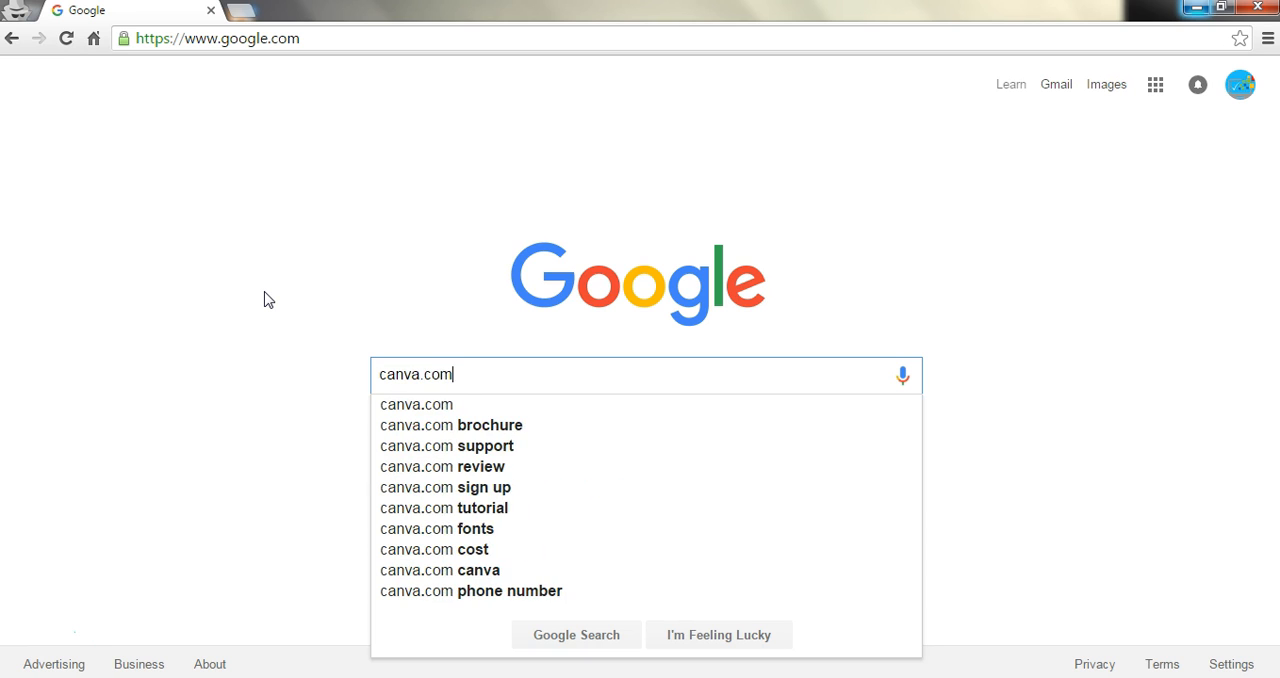
key("Return")
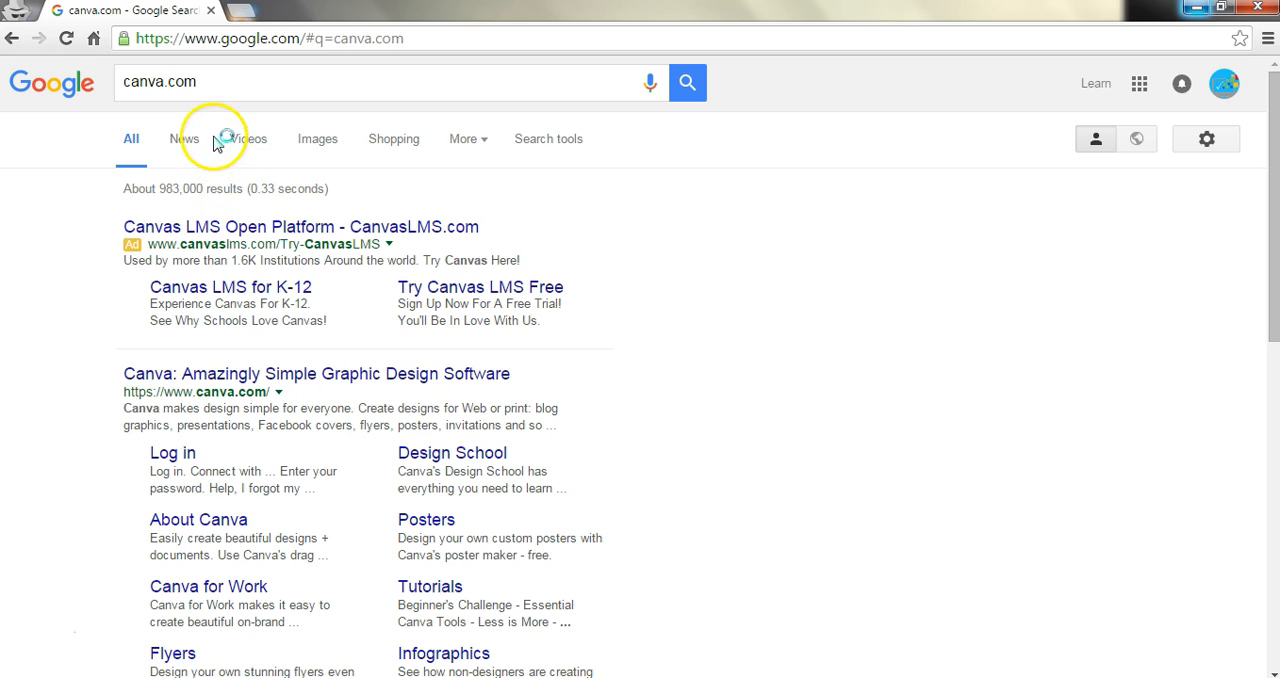
left_click(336, 373)
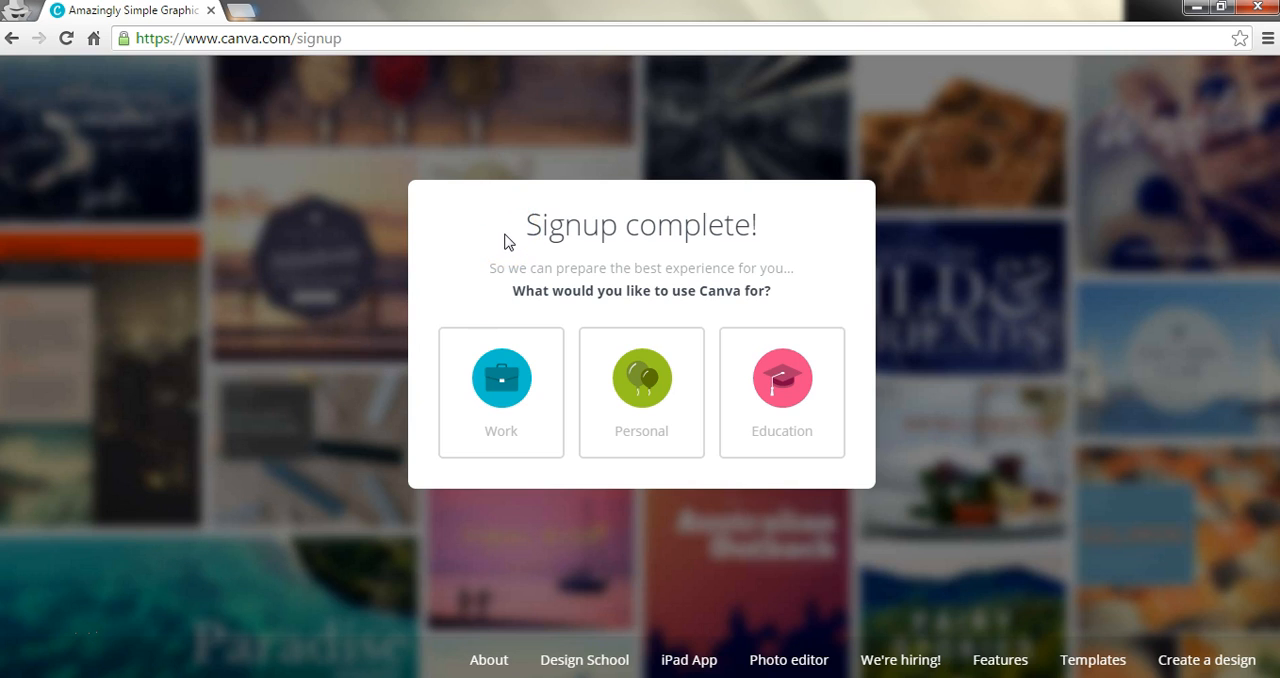
Step: Choose Work as the intended use of Canva and start the 23-second design guide
left_click(500, 378)
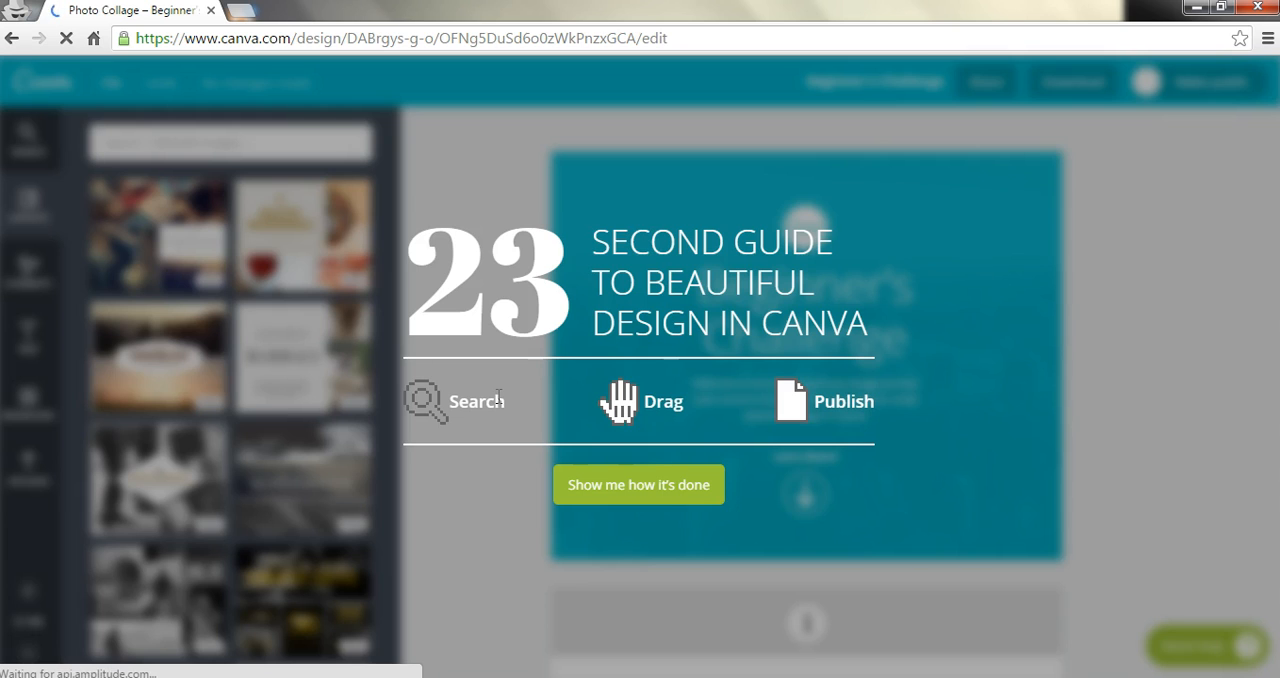
left_click(664, 487)
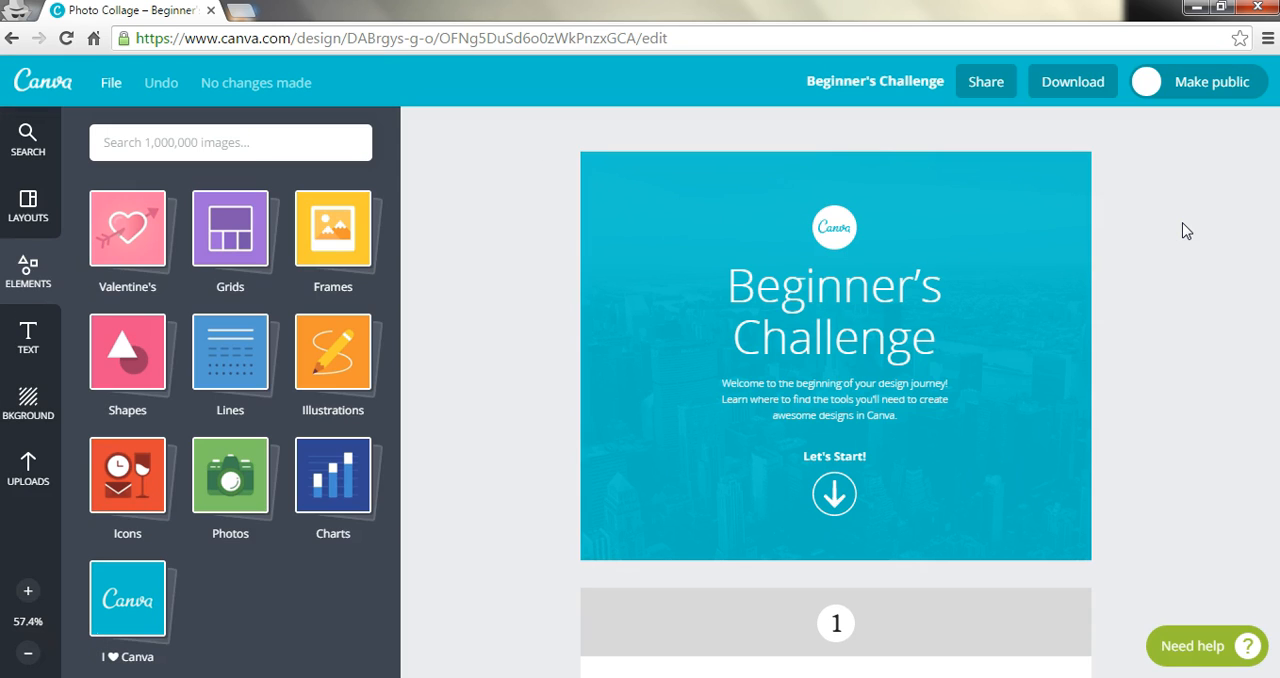
Step: Mark the Beginner's Challenge tutorial as complete from its final page and go on to start an own design
left_click(834, 492)
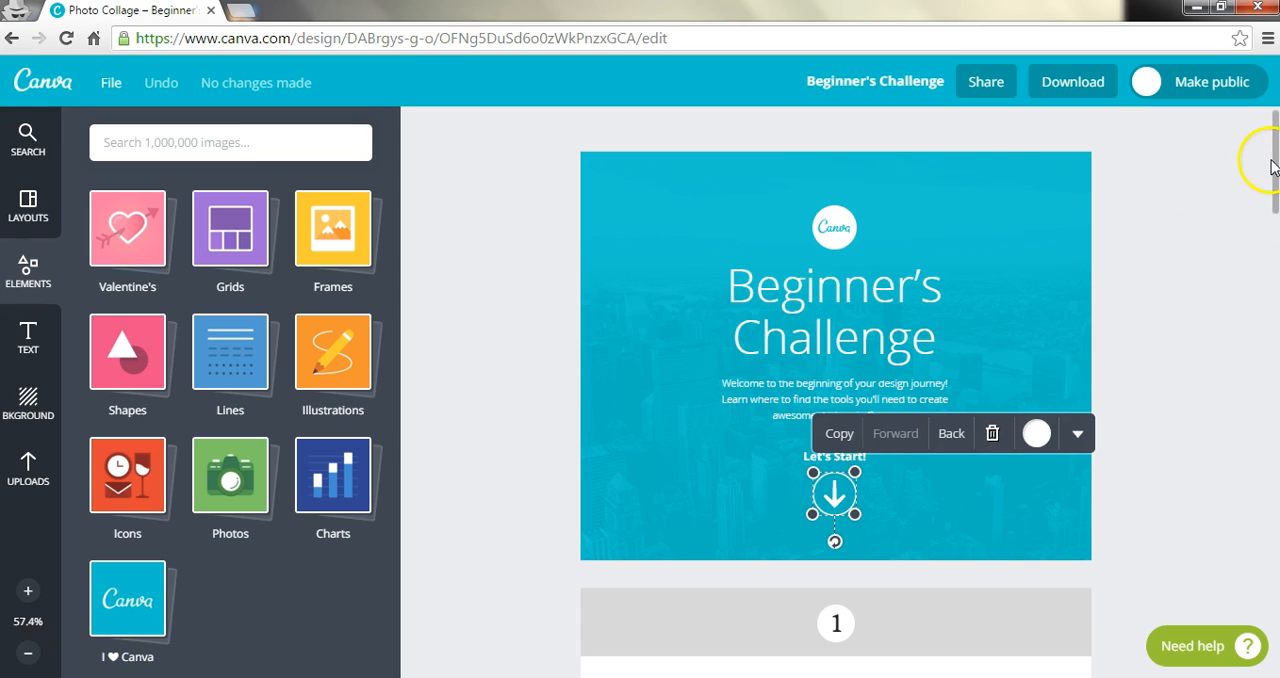
left_click_drag(1274, 148, 1274, 593)
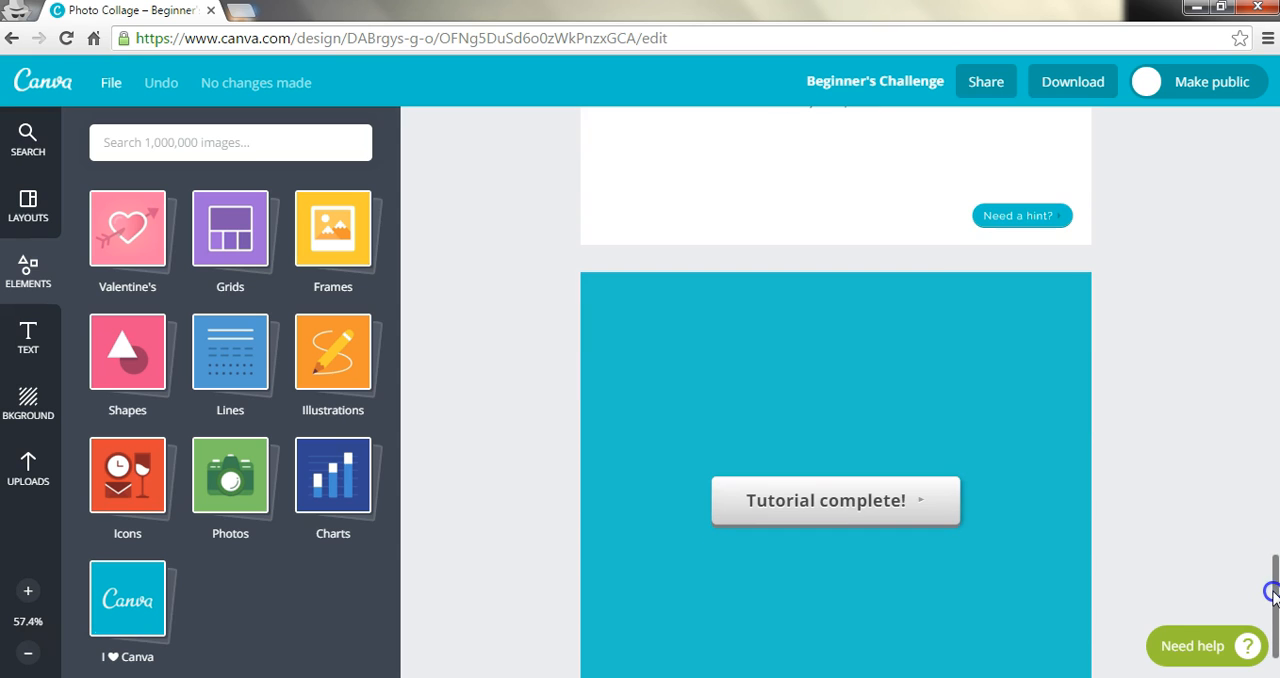
left_click(855, 508)
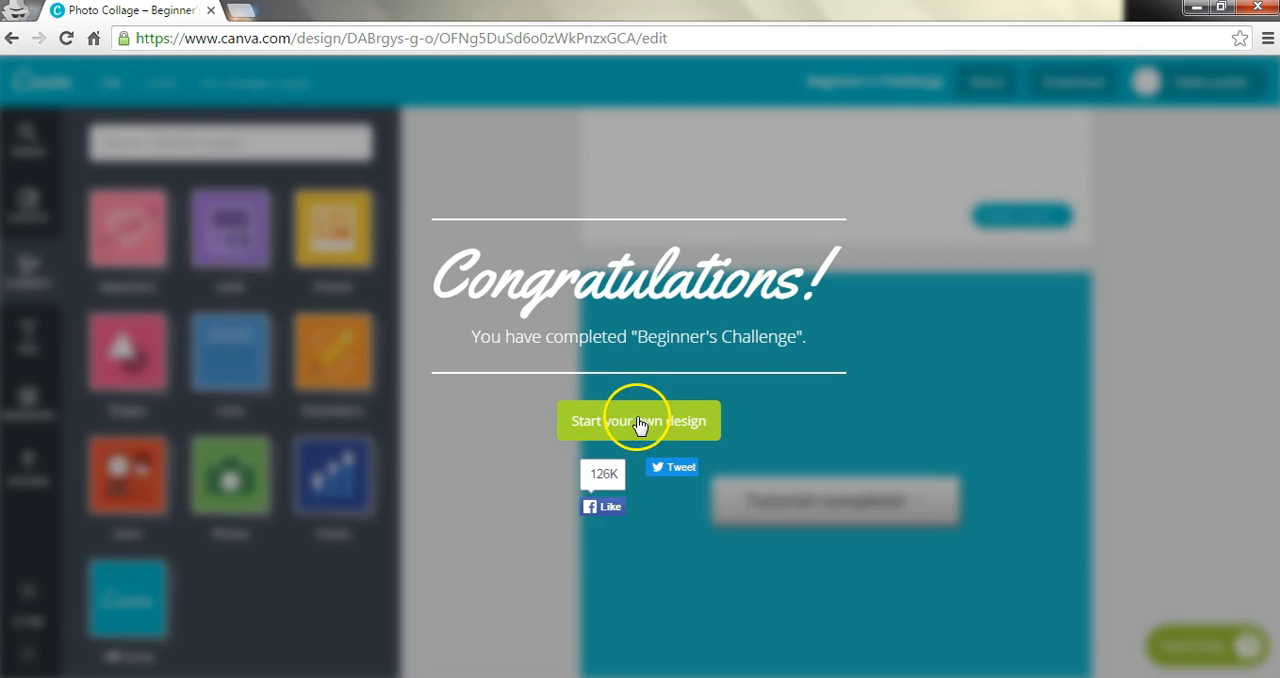
left_click(640, 420)
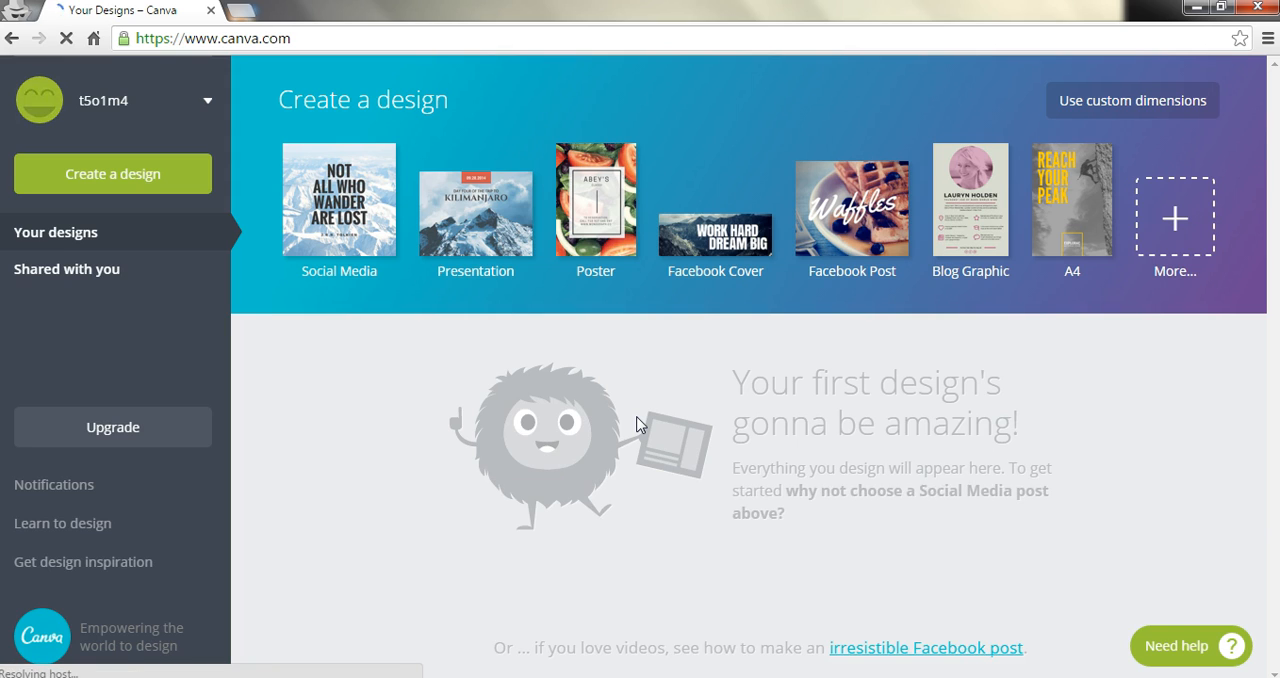
left_click(628, 420)
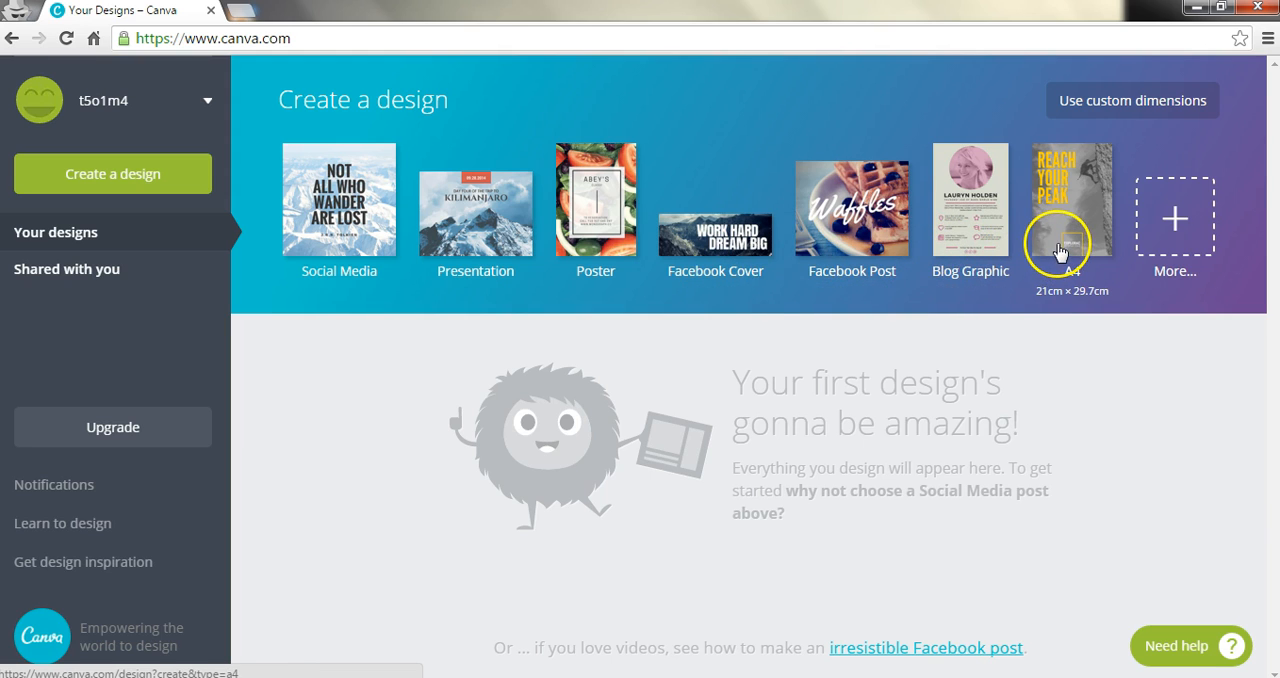
Step: Examine the custom dimensions option and the full range of design types, from social media posts and documents to marketing materials
left_click(1134, 104)
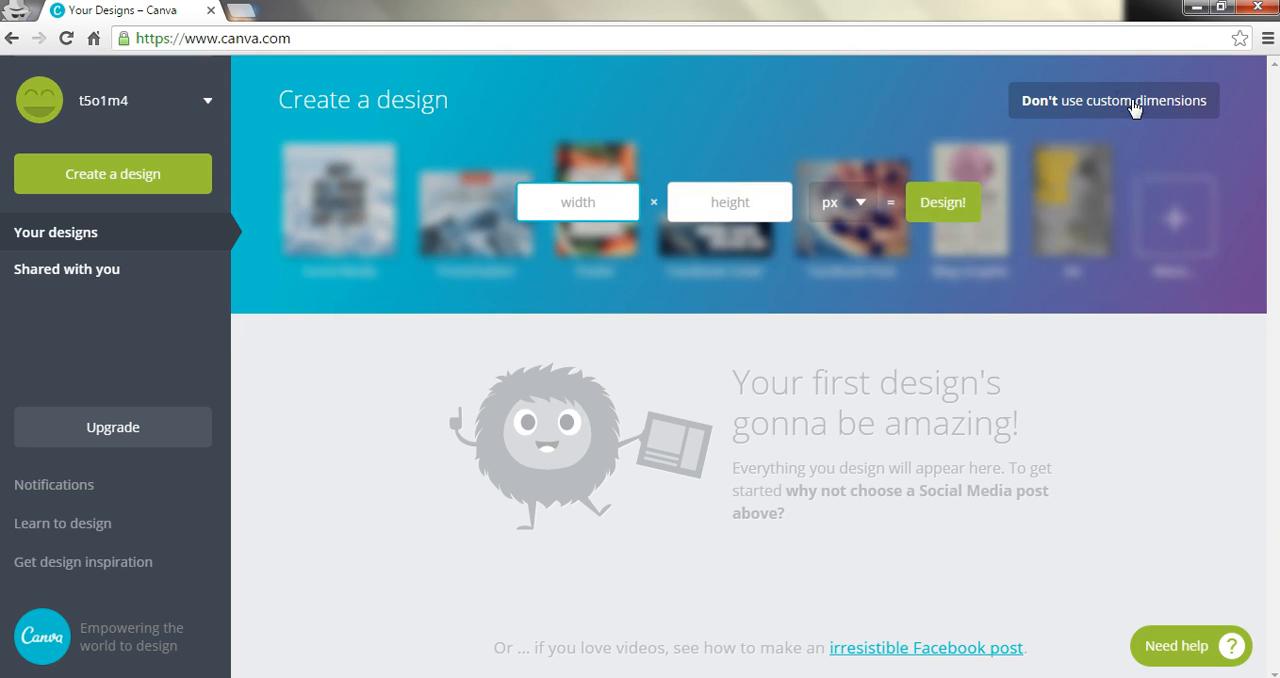
left_click(1182, 413)
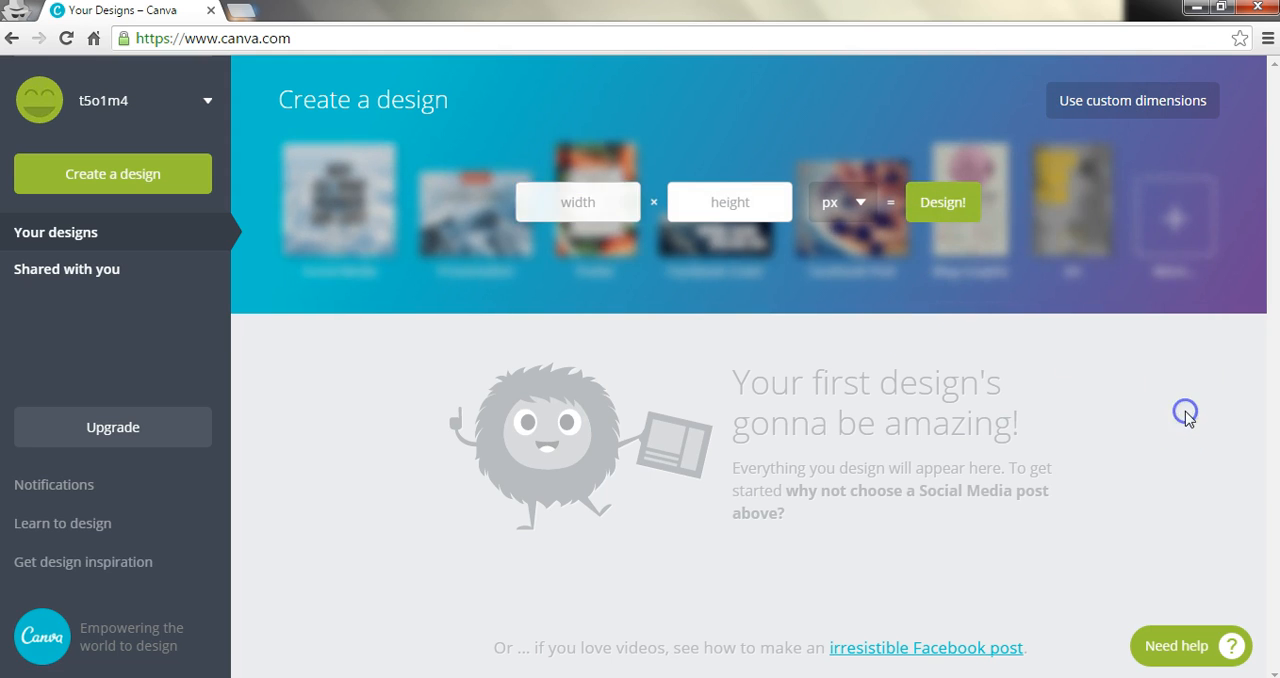
left_click(1174, 224)
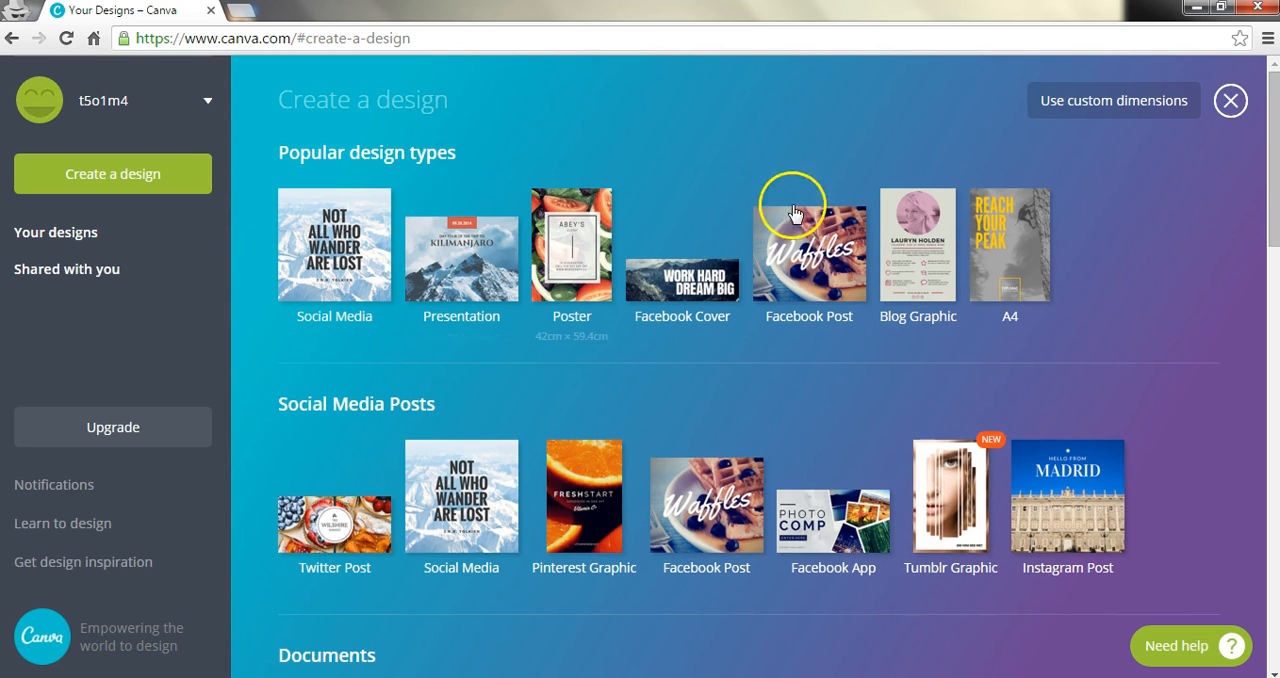
left_click_drag(1275, 150, 1257, 198)
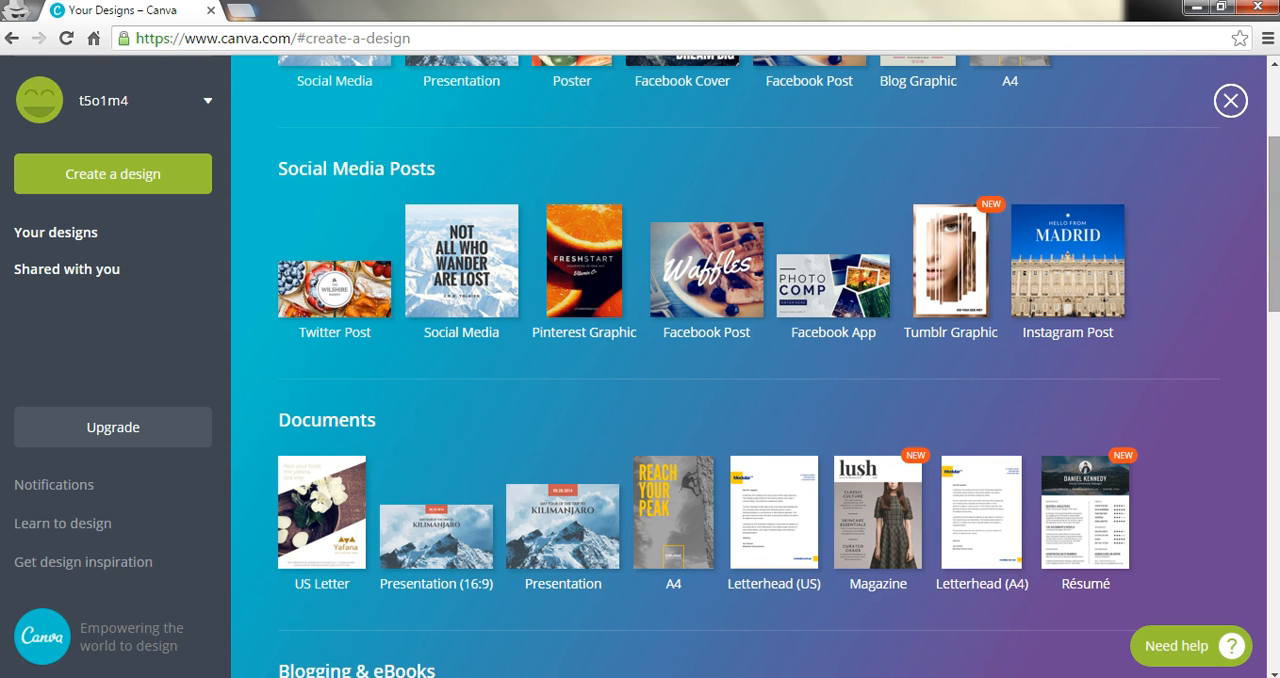
left_click_drag(1270, 235, 1265, 297)
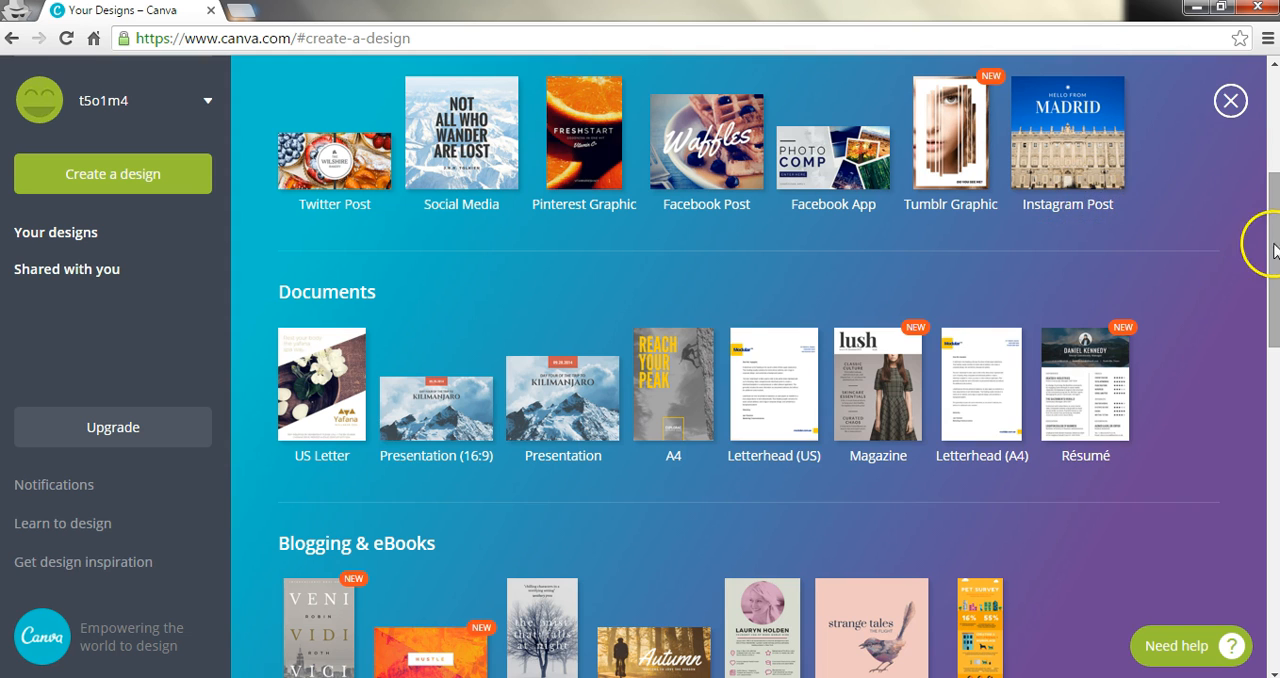
left_click_drag(1270, 250, 1229, 277)
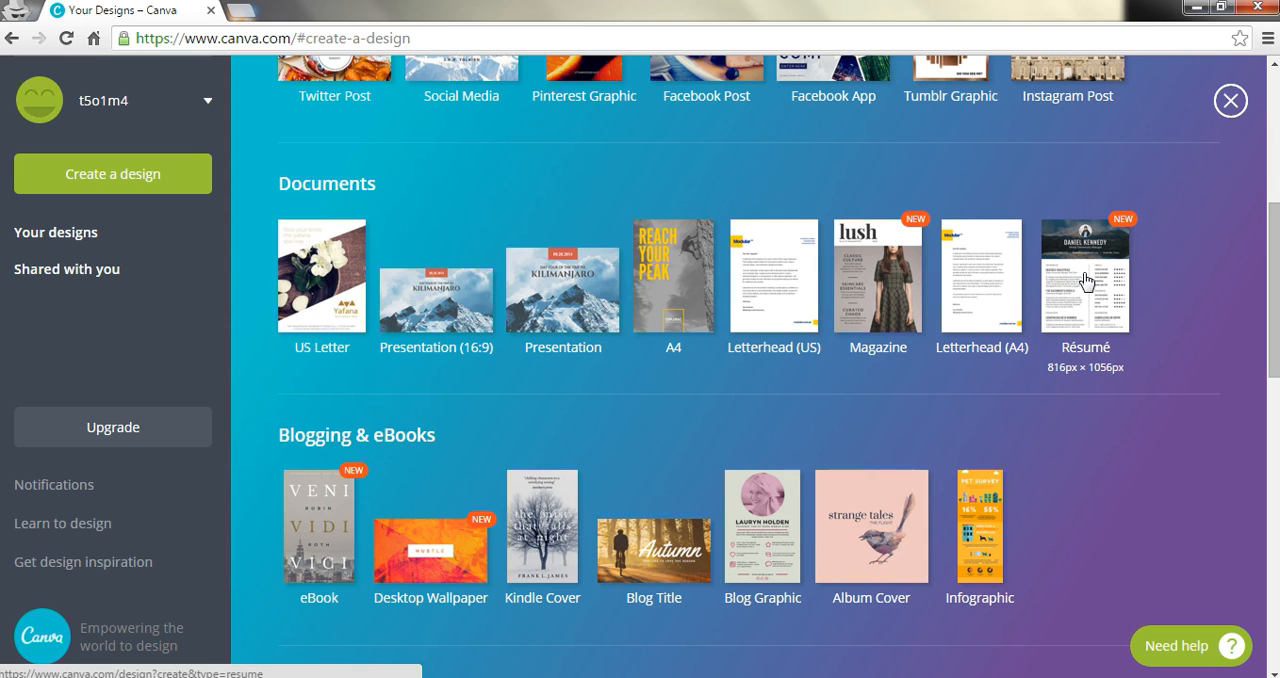
left_click_drag(1268, 328, 1256, 413)
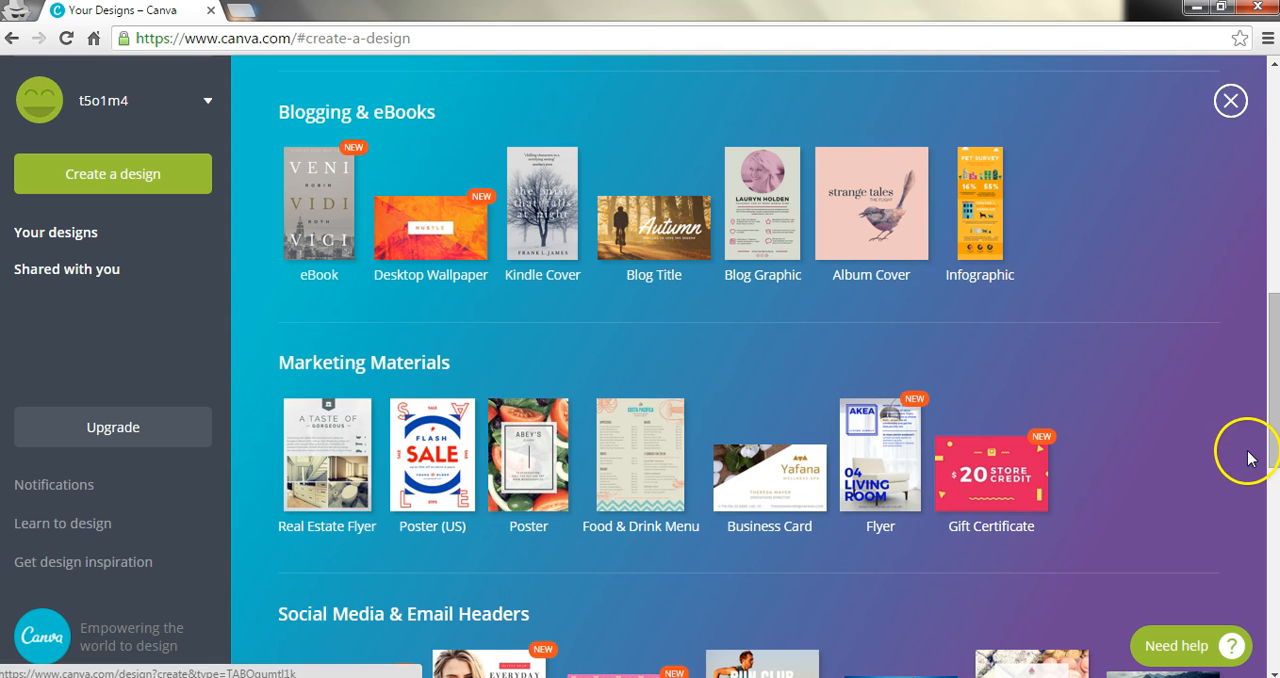
left_click_drag(1271, 324, 1271, 347)
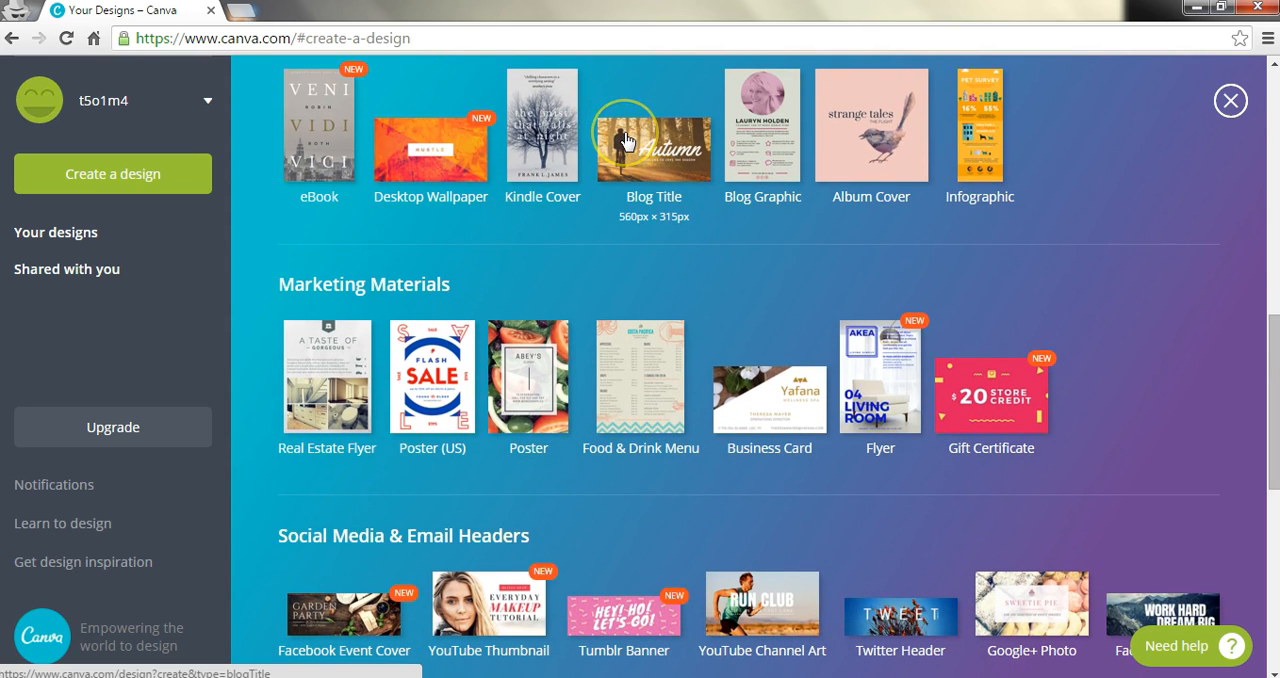
left_click(658, 168)
Step: Create a new Facebook Cover design from the Social Media & Email Headers category
left_click_drag(1276, 428, 1268, 517)
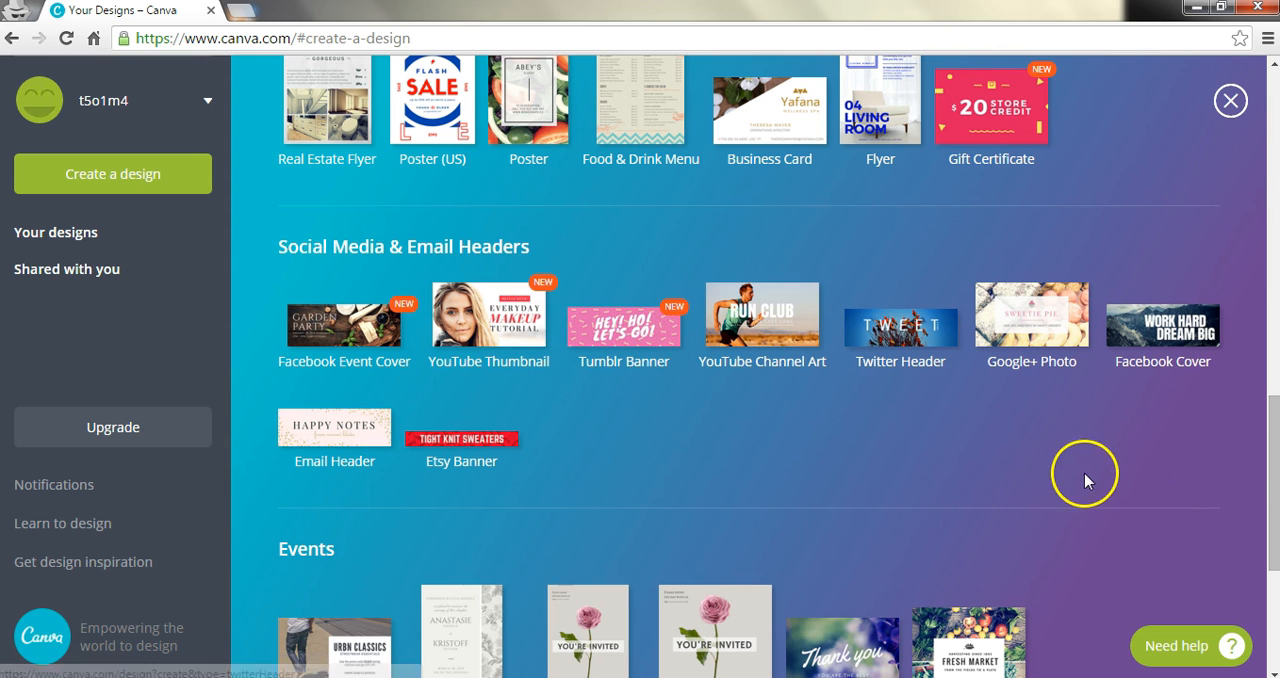
mouse_move(1268, 443)
left_mouse_down()
mouse_move(1263, 565)
mouse_move(1268, 438)
left_mouse_up()
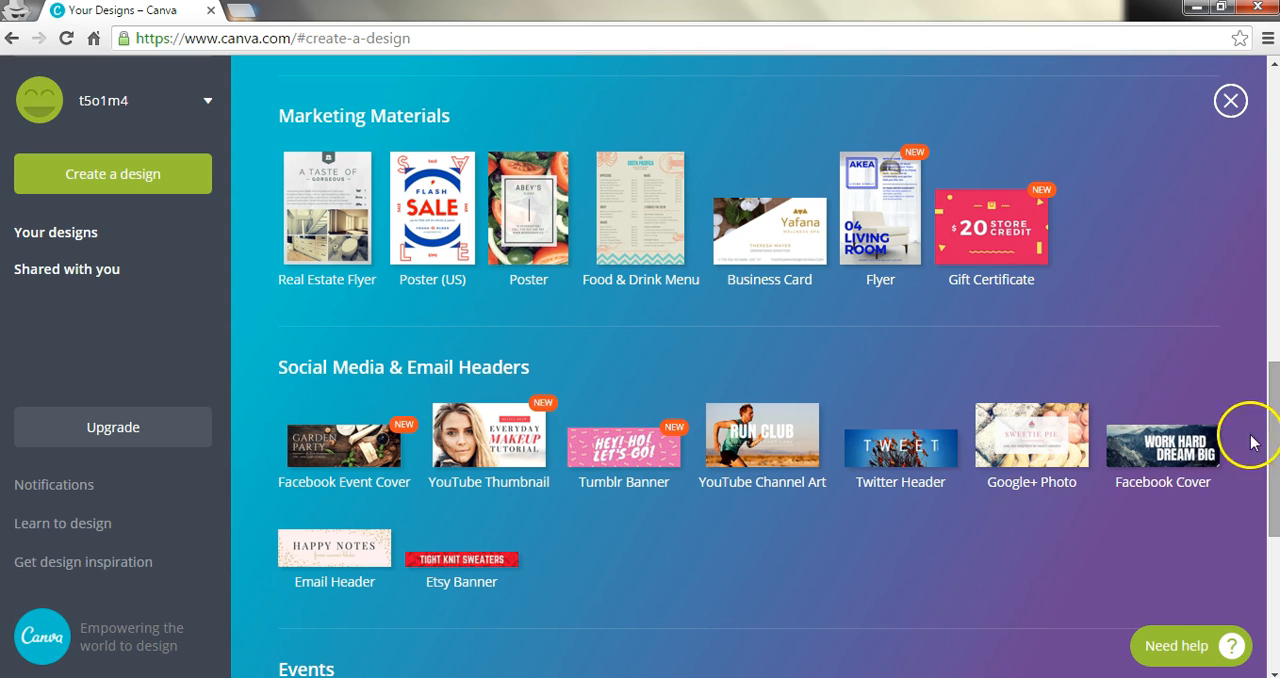
left_click(1182, 440)
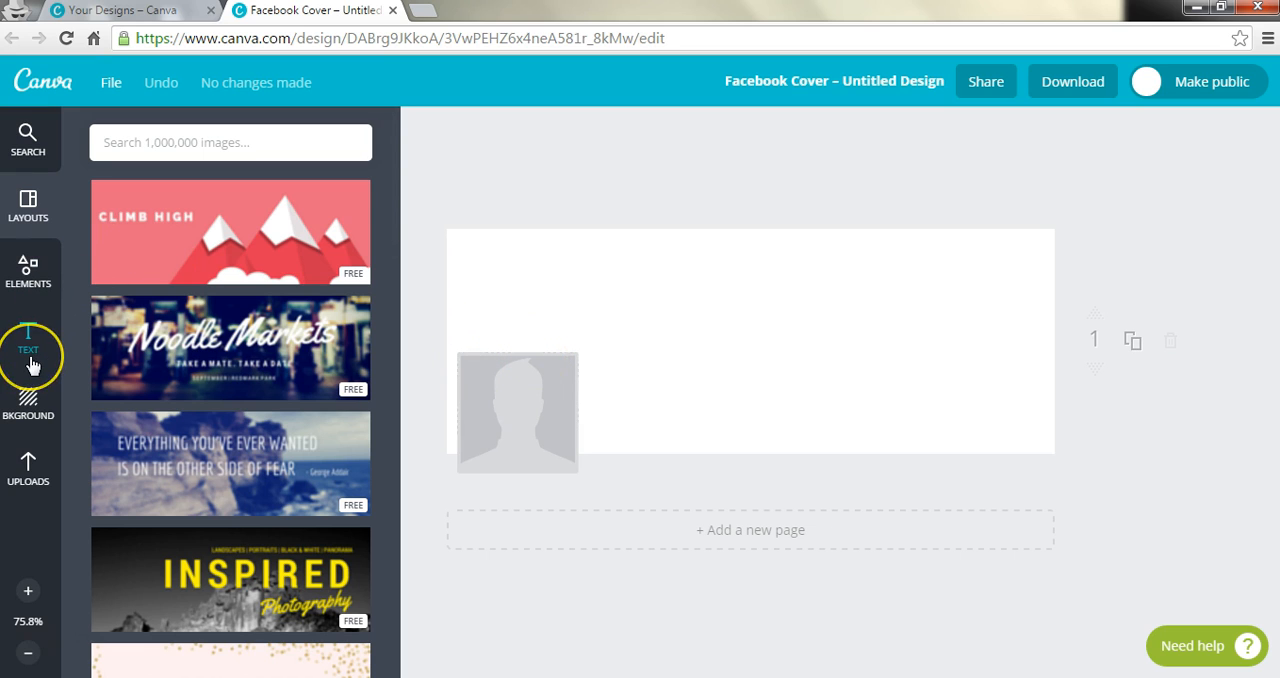
Step: Examine the ready-made layouts offered for the Facebook cover
left_click(29, 265)
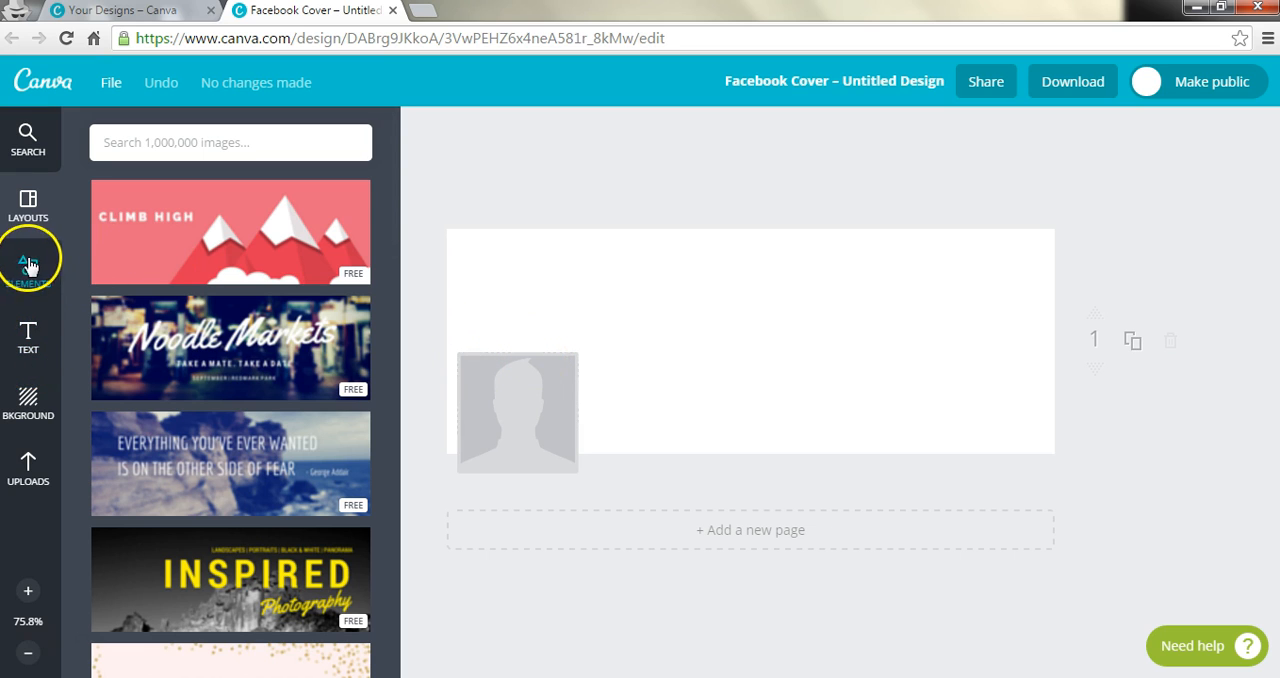
left_click(28, 200)
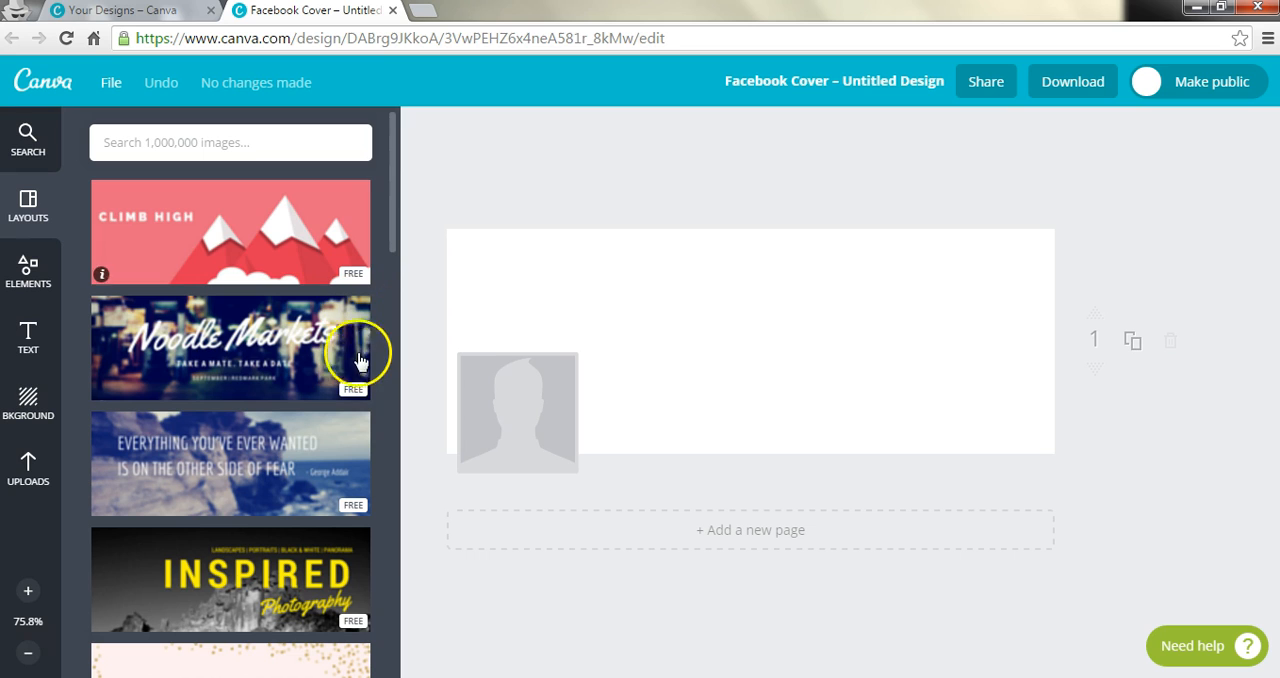
left_click_drag(395, 185, 395, 291)
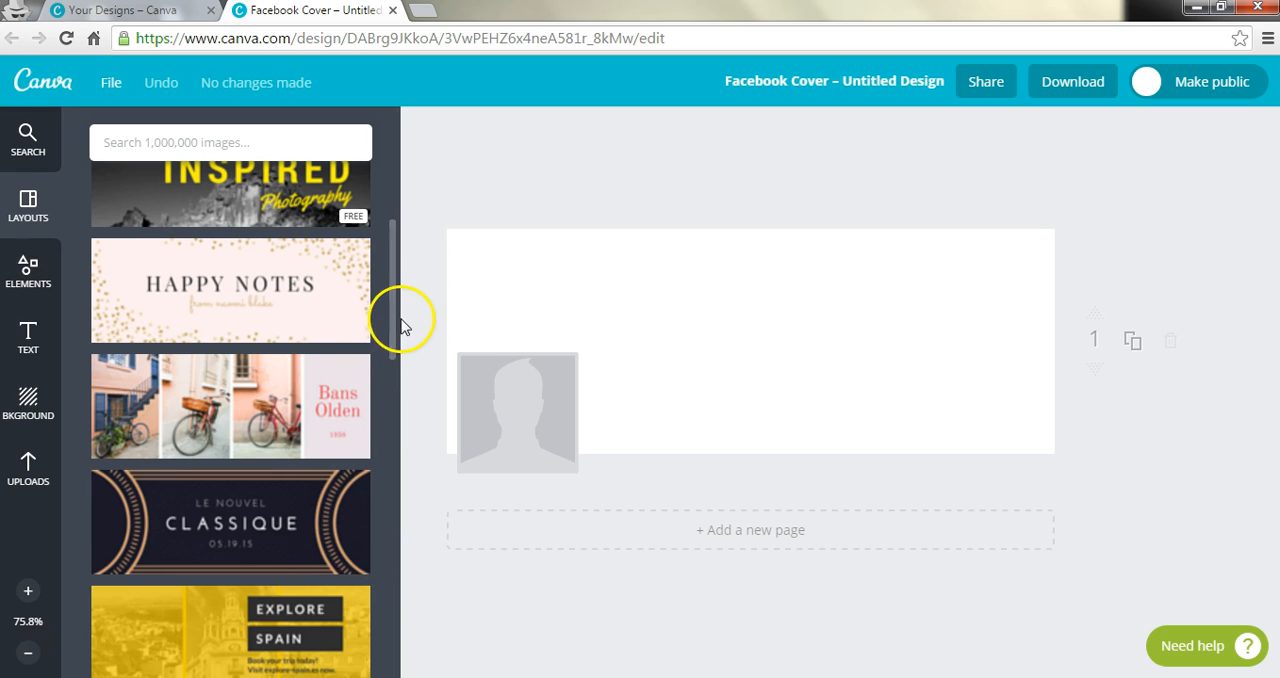
left_click_drag(398, 322, 409, 197)
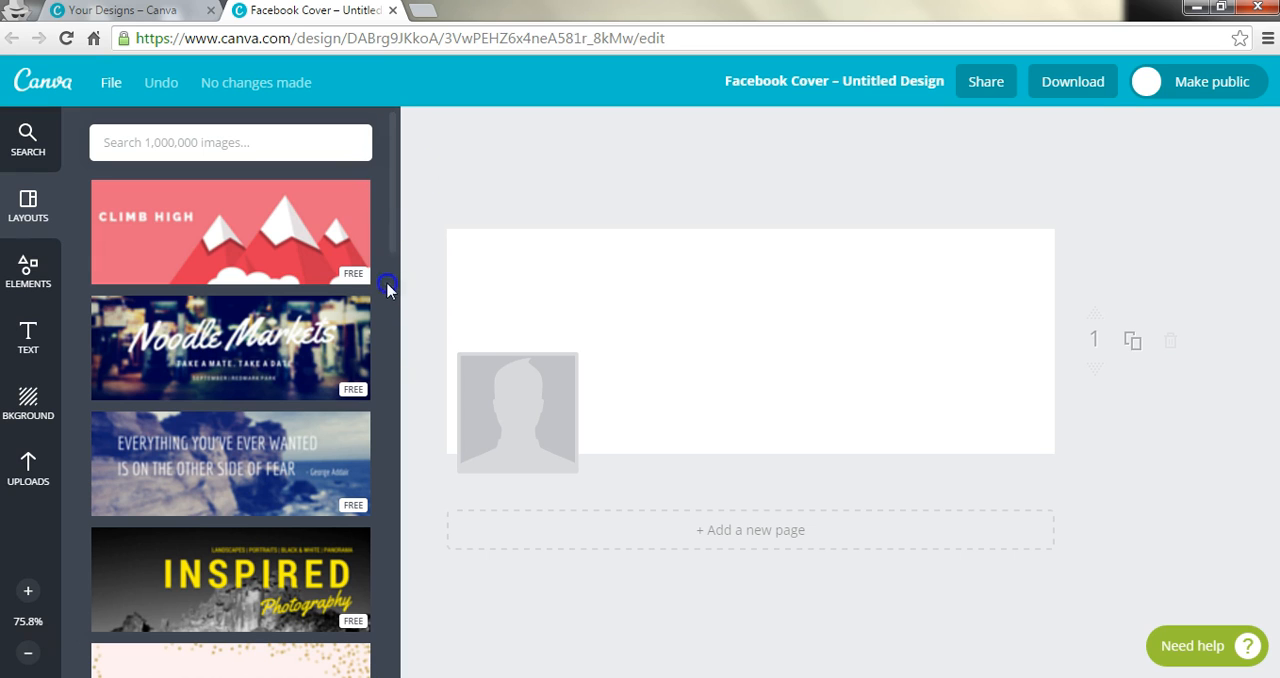
left_click_drag(398, 225, 386, 374)
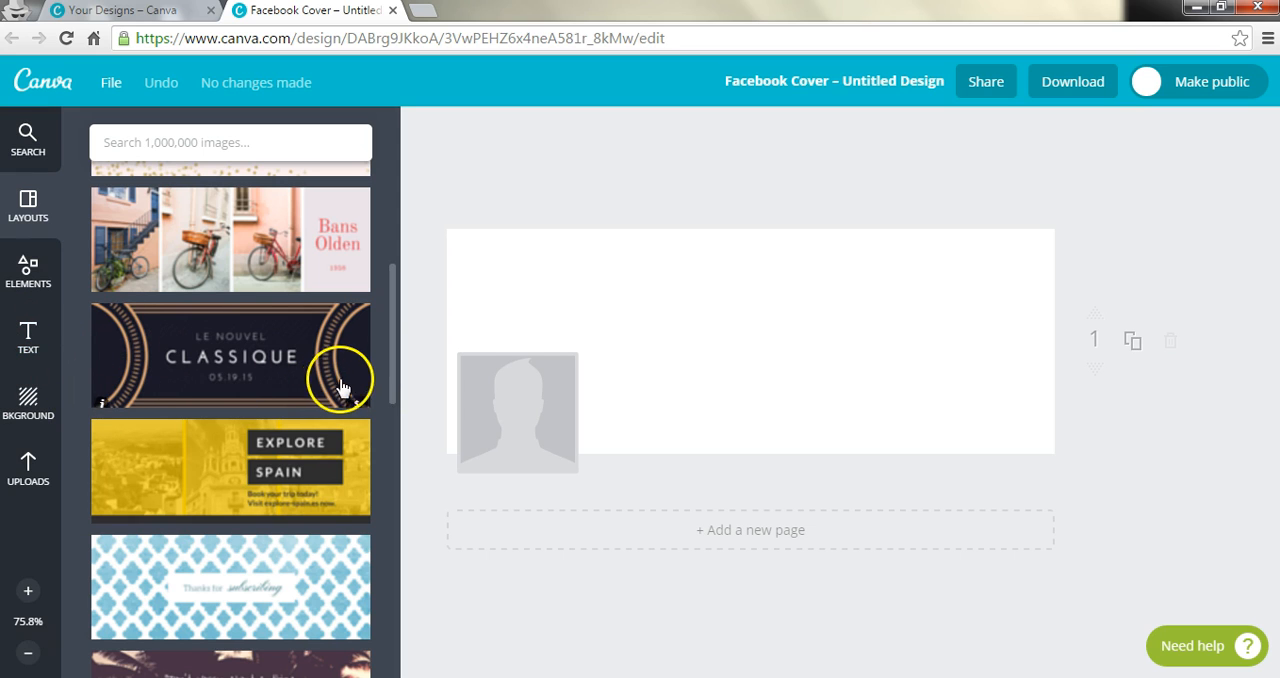
left_click_drag(393, 305, 400, 150)
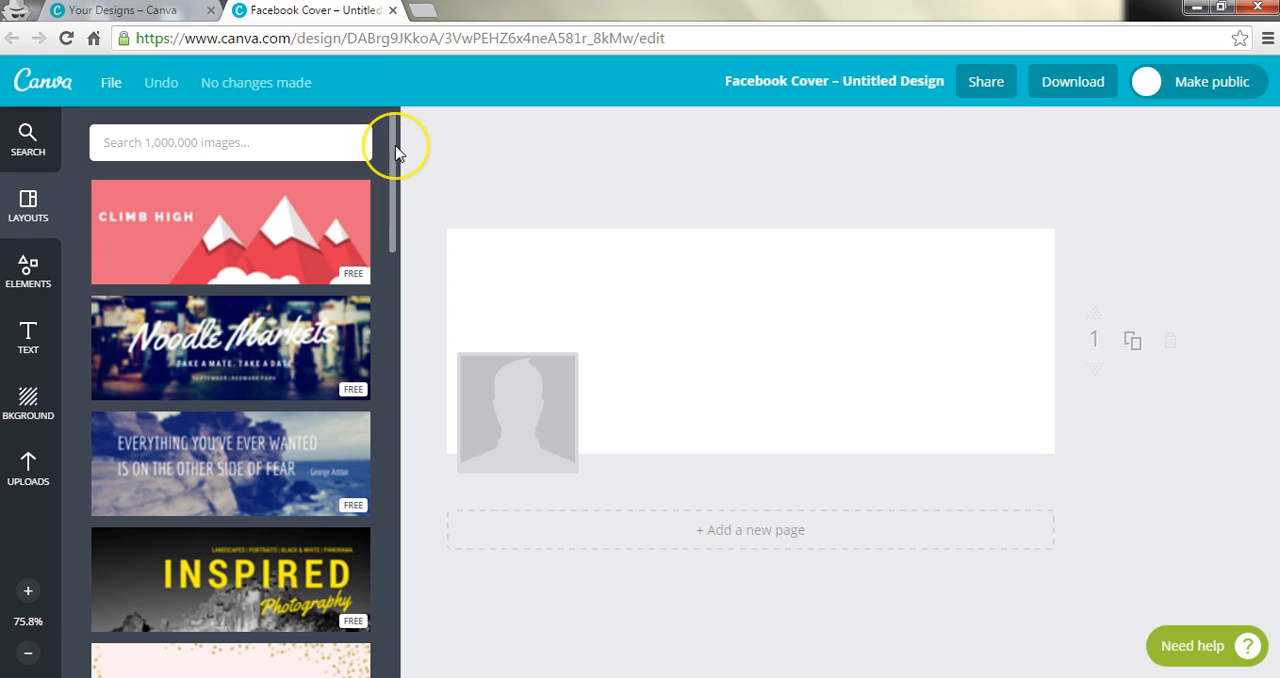
Step: Look through the element categories, text styles and background options available for the design
left_click(27, 256)
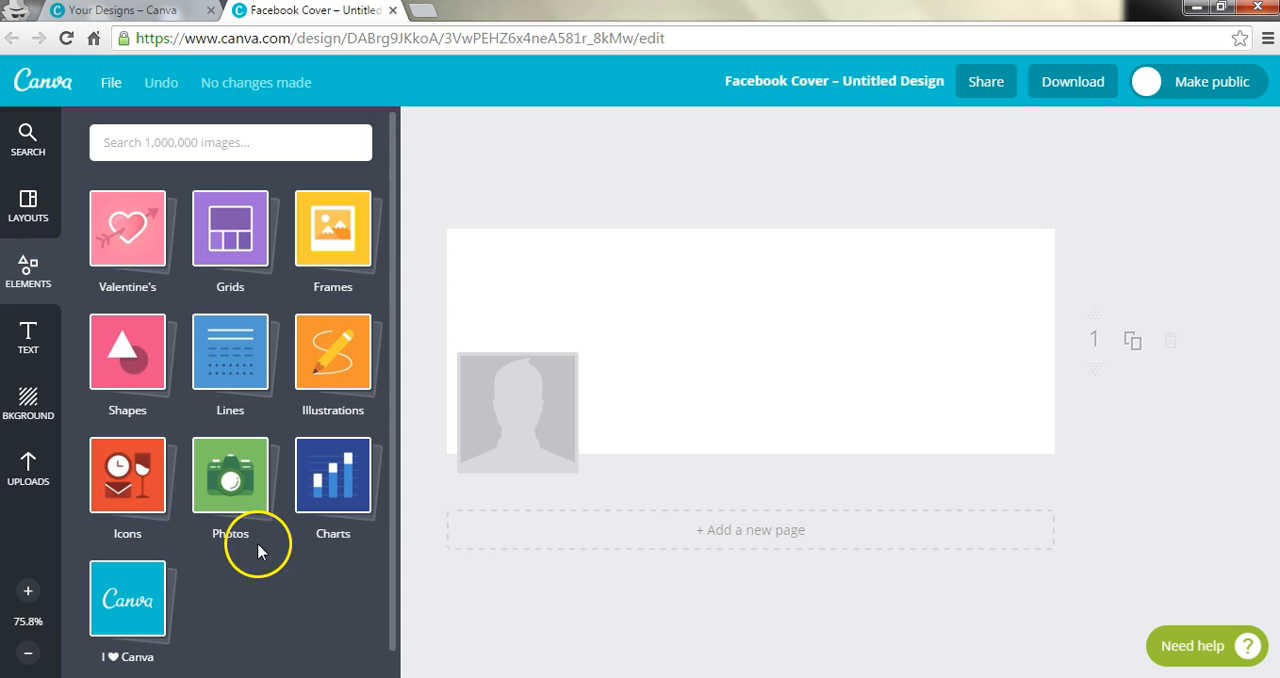
left_click(25, 335)
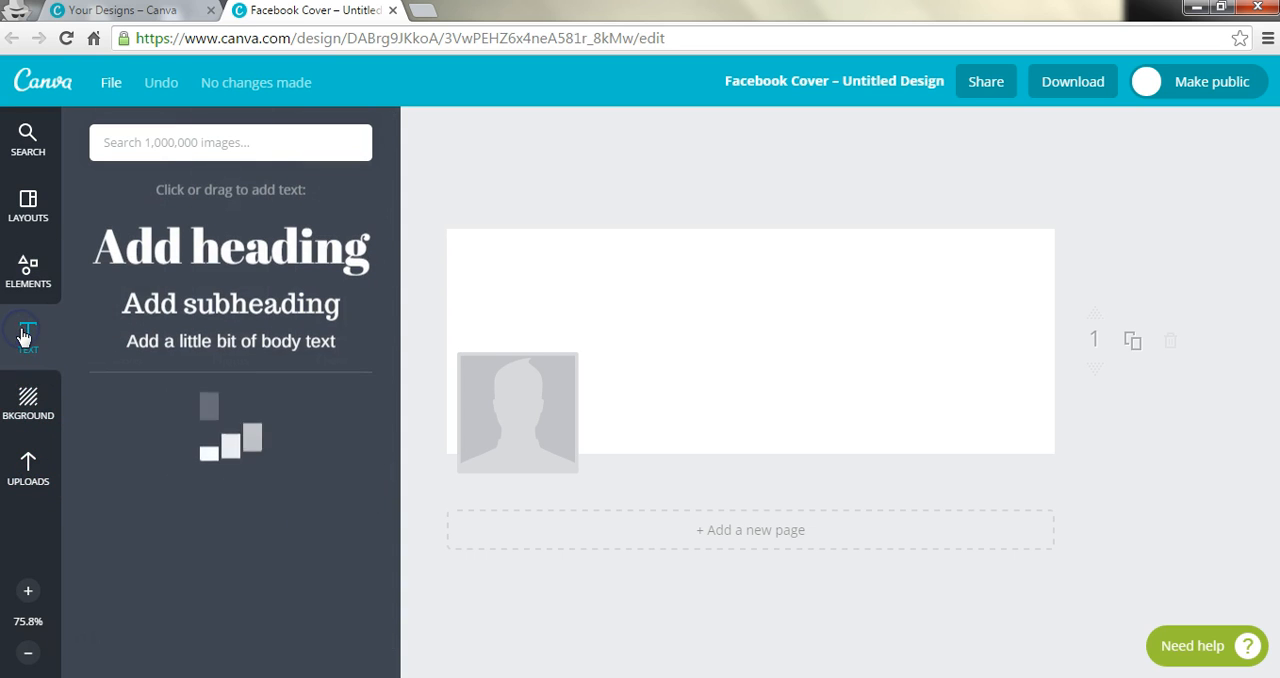
left_click(27, 398)
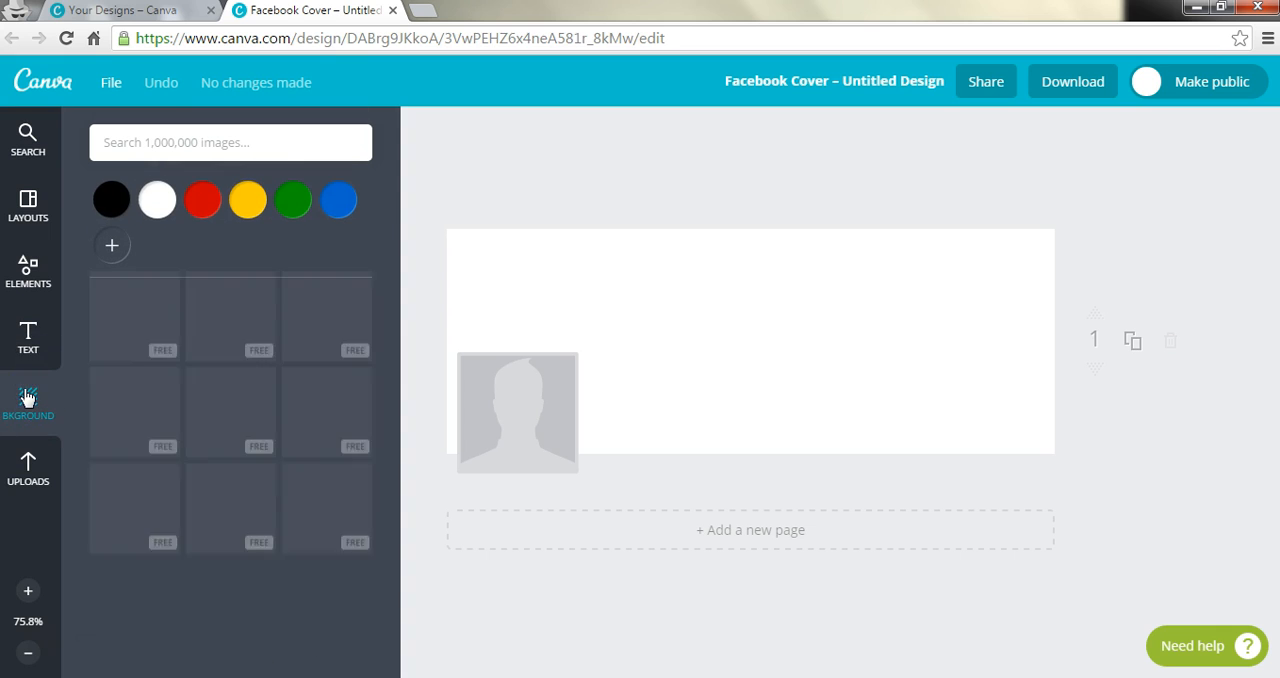
Step: Insert the free photo of a curving road through a pine forest from the Photos elements onto the cover
left_click(27, 276)
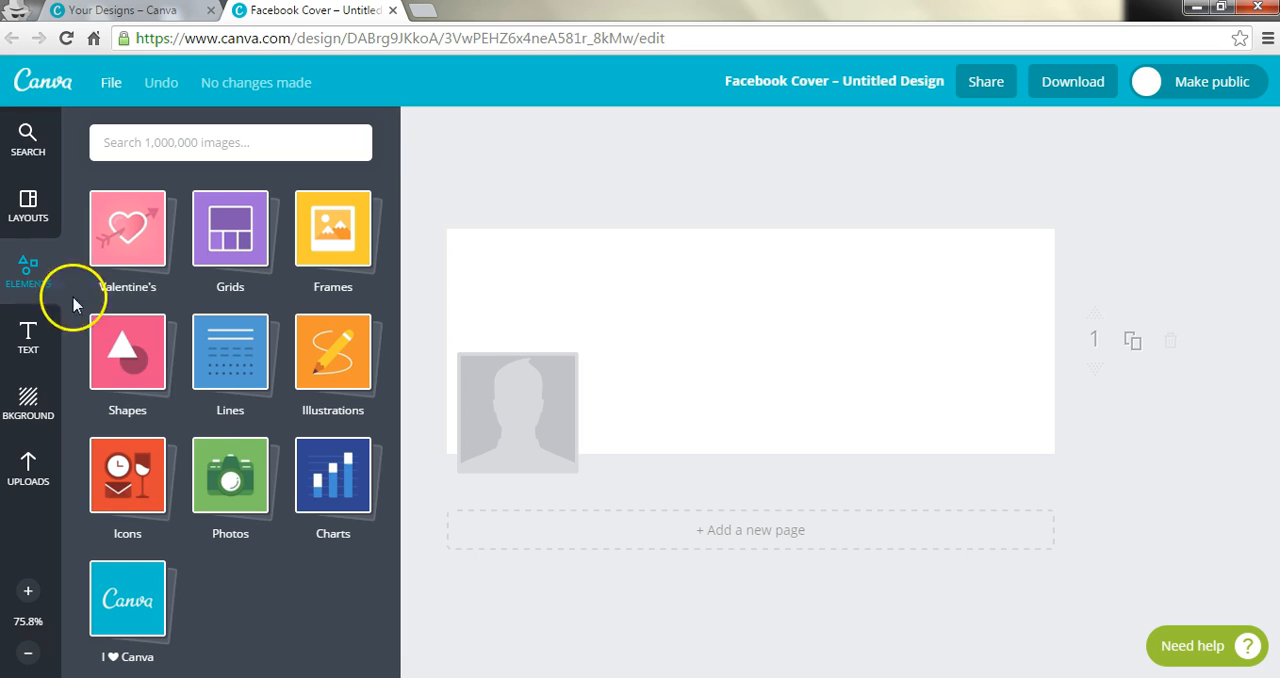
left_click(224, 482)
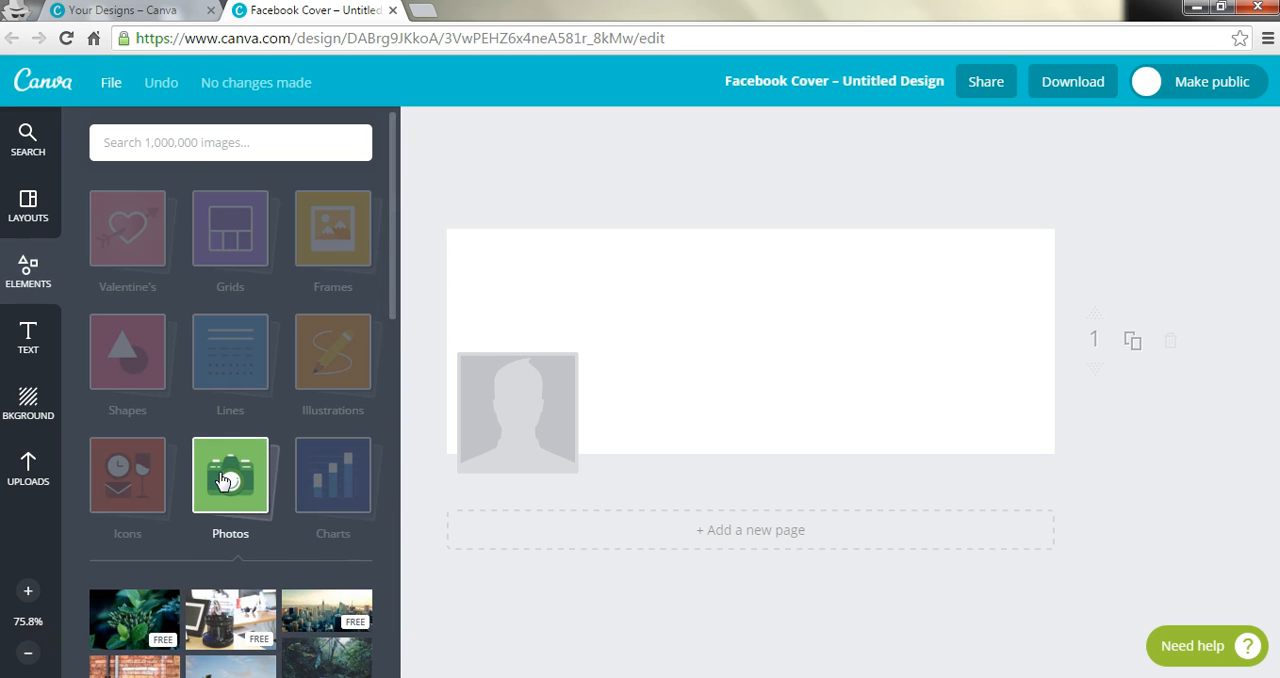
left_click_drag(391, 190, 389, 309)
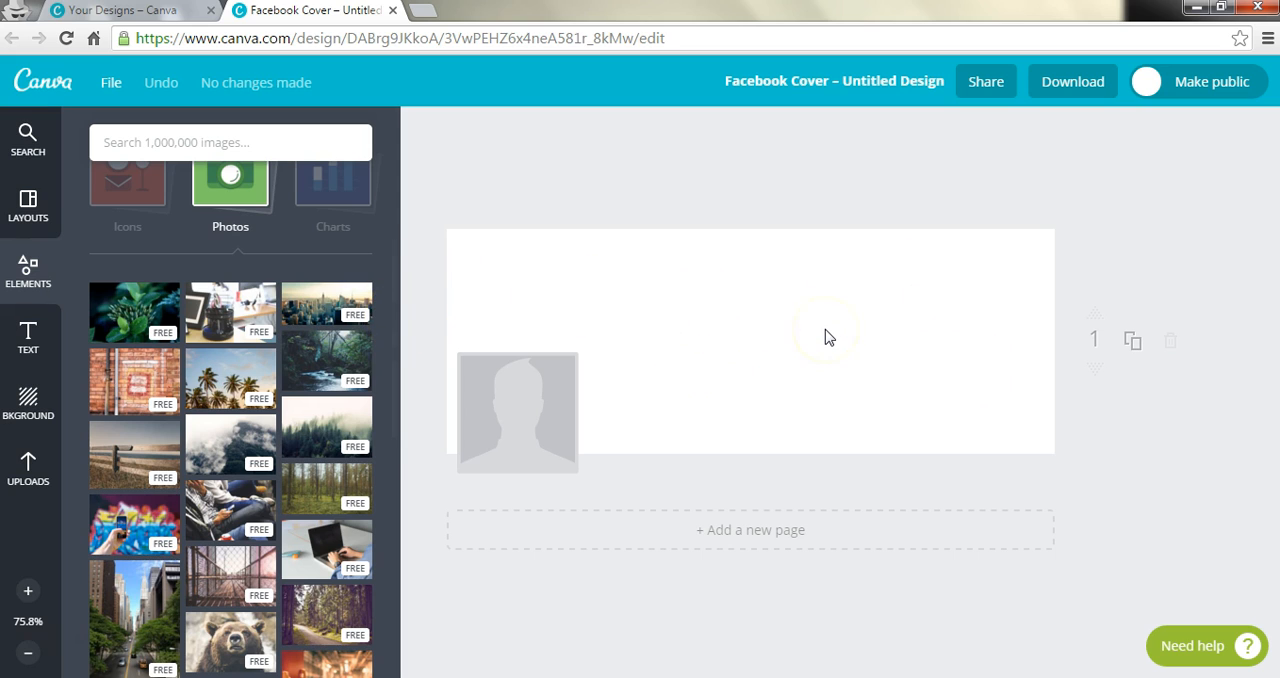
left_click_drag(393, 288, 394, 446)
left_click(311, 348)
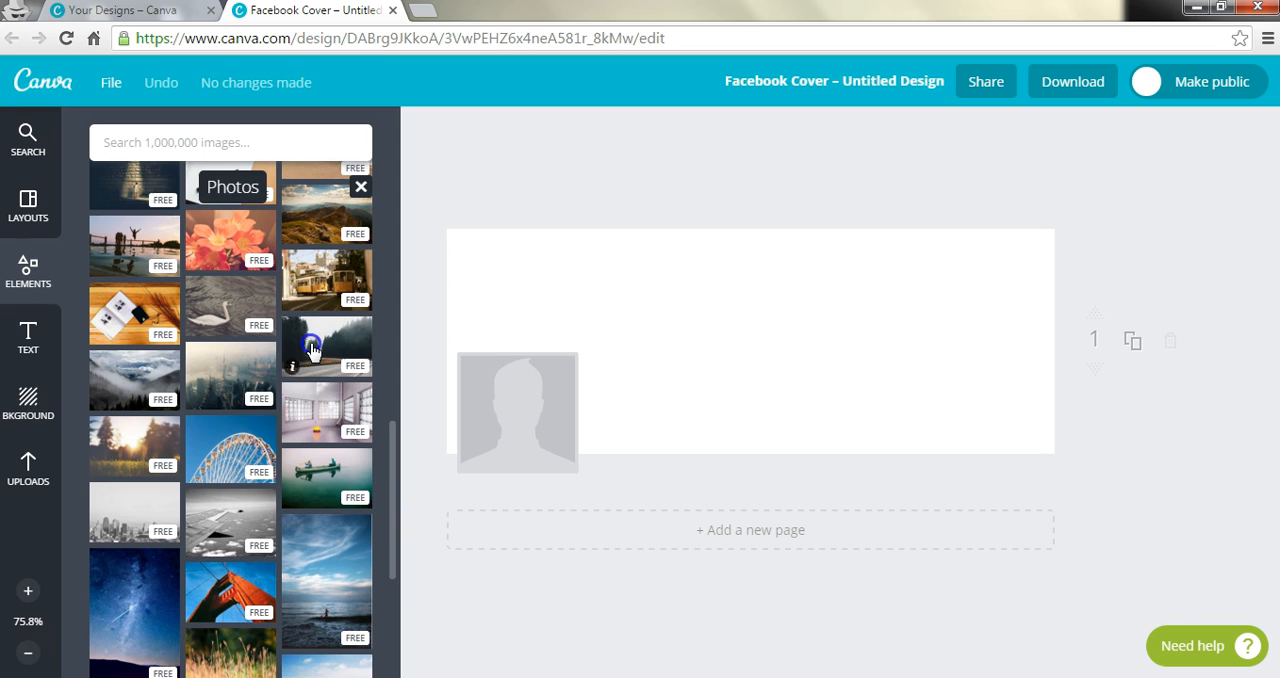
left_click(614, 286)
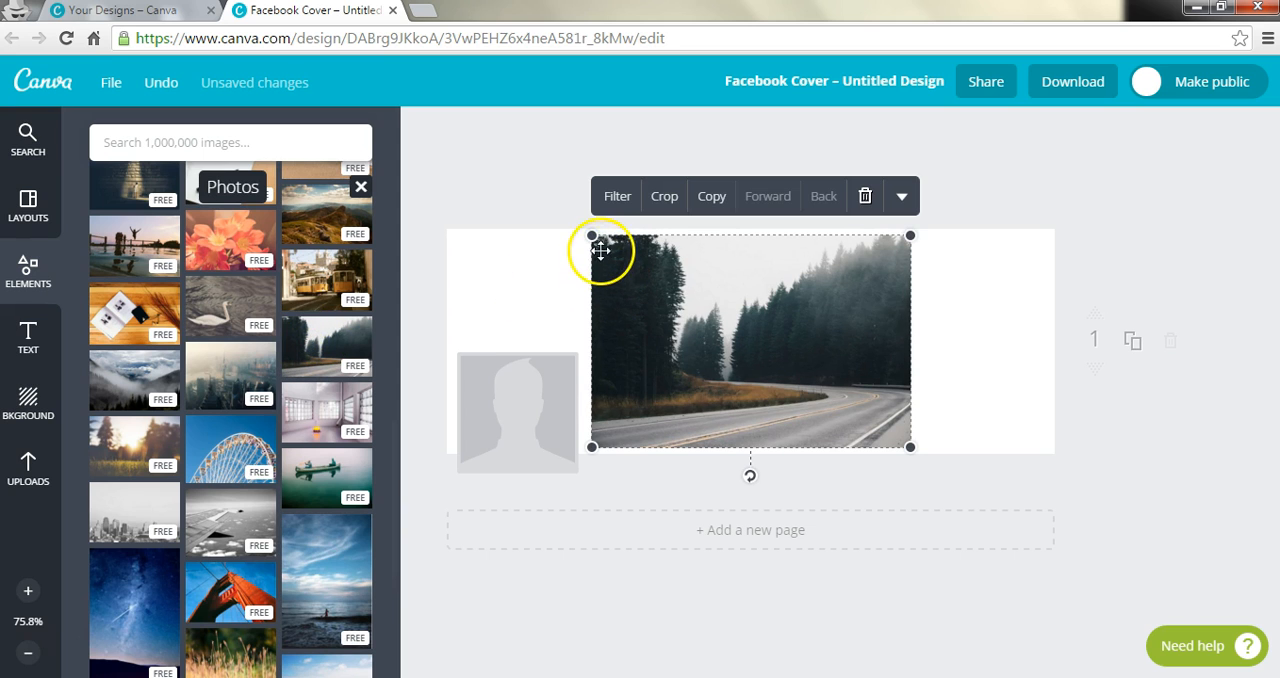
Step: Enlarge the forest road photo to about 877 × 587 so that it covers the full width and height of the cover
left_click_drag(591, 236, 477, 203)
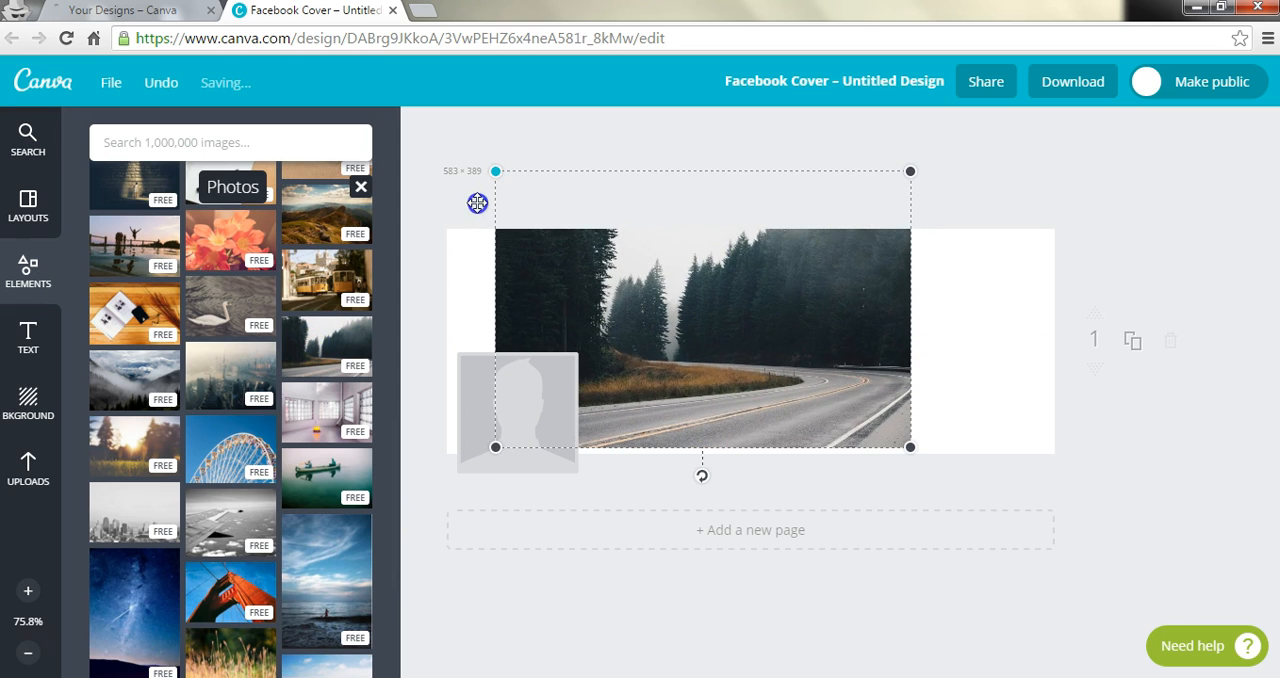
left_click_drag(555, 218, 418, 186)
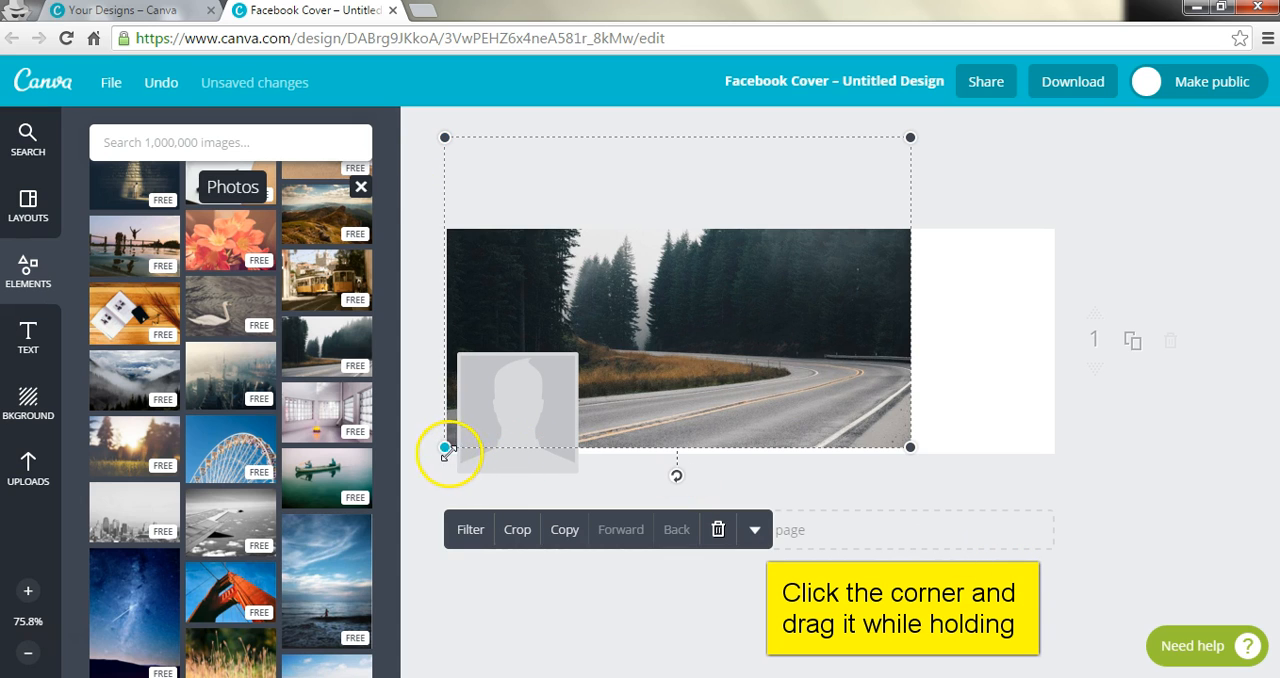
left_click_drag(445, 450, 442, 479)
left_click_drag(910, 457, 1097, 491)
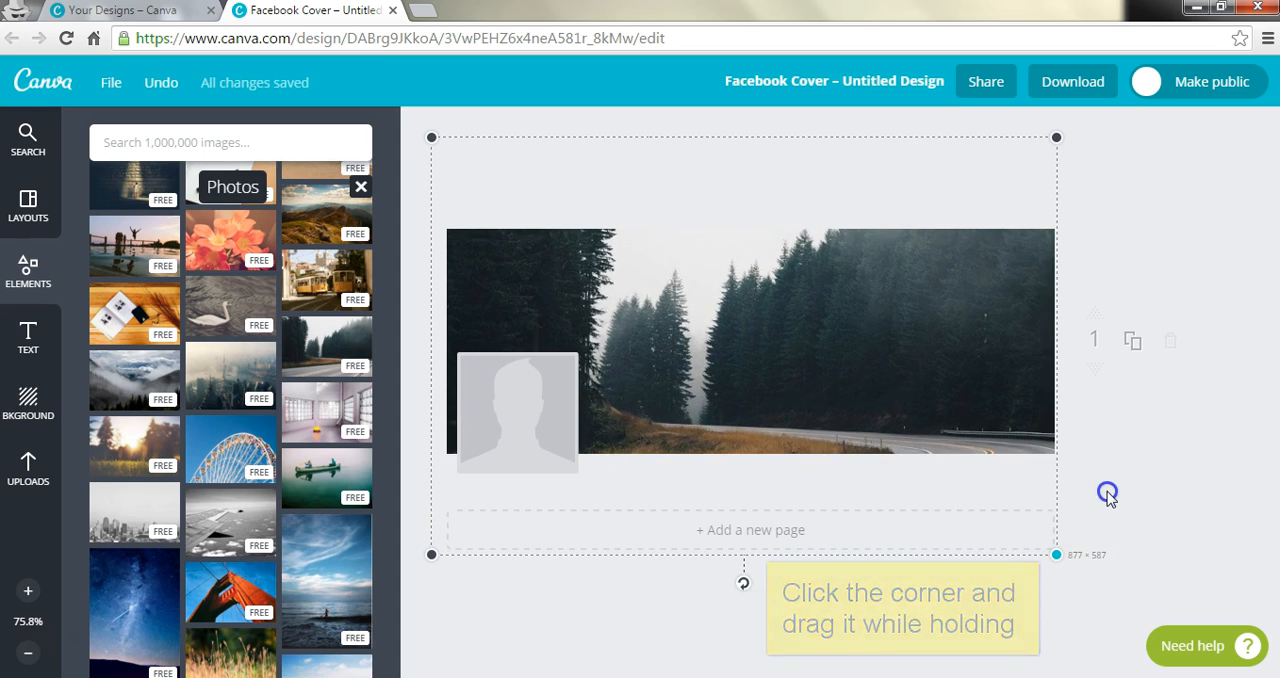
Step: Reposition the enlarged photo on the cover so the curving road shows along the lower edge while the whole page stays filled
left_click_drag(877, 386, 877, 355)
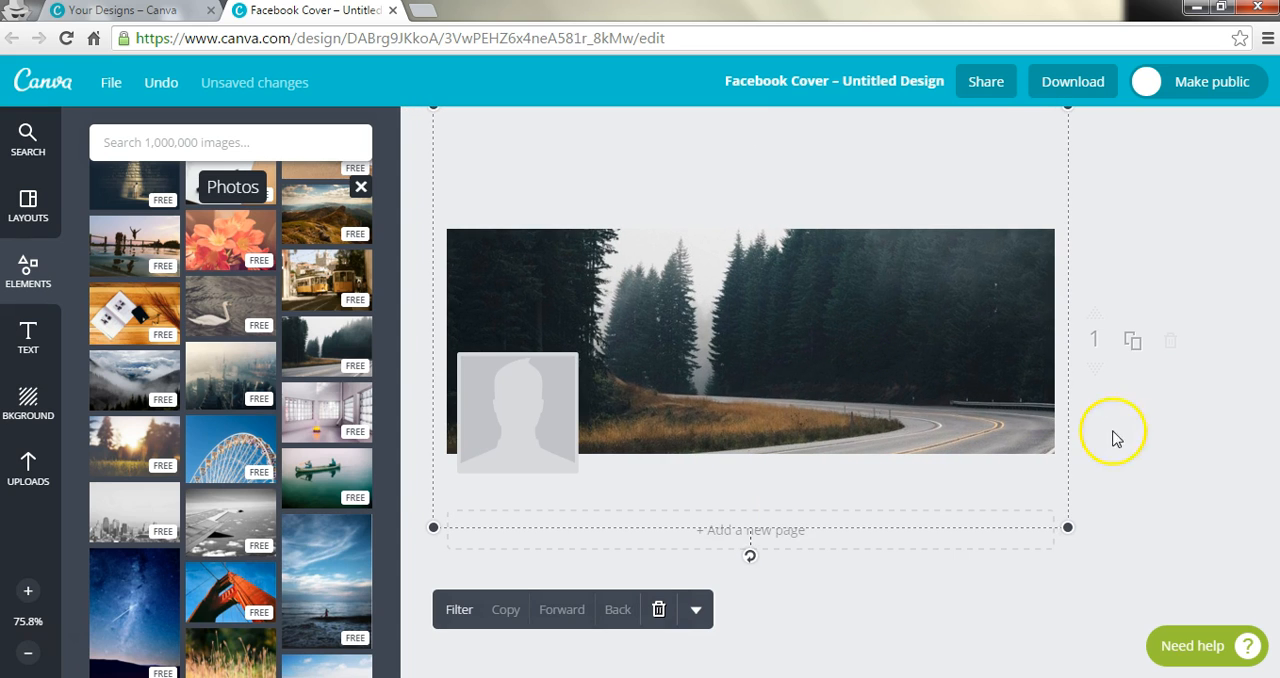
left_click(1197, 487)
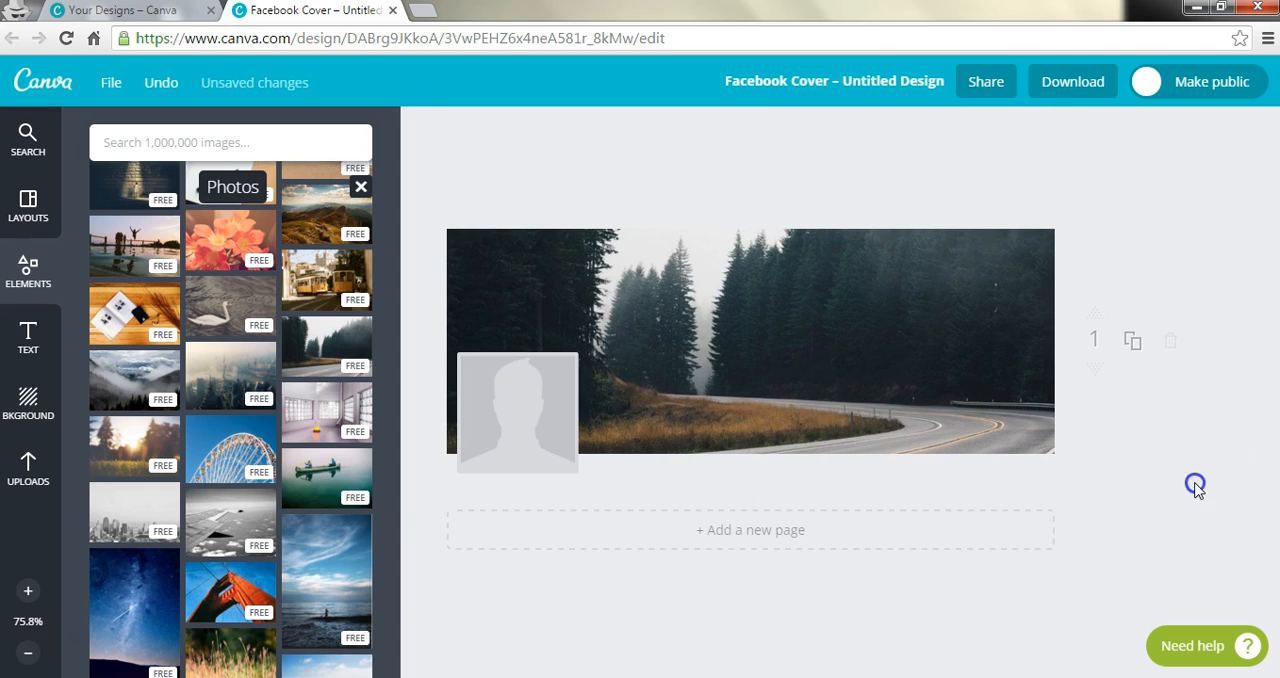
left_click(862, 328)
left_click_drag(825, 323, 854, 337)
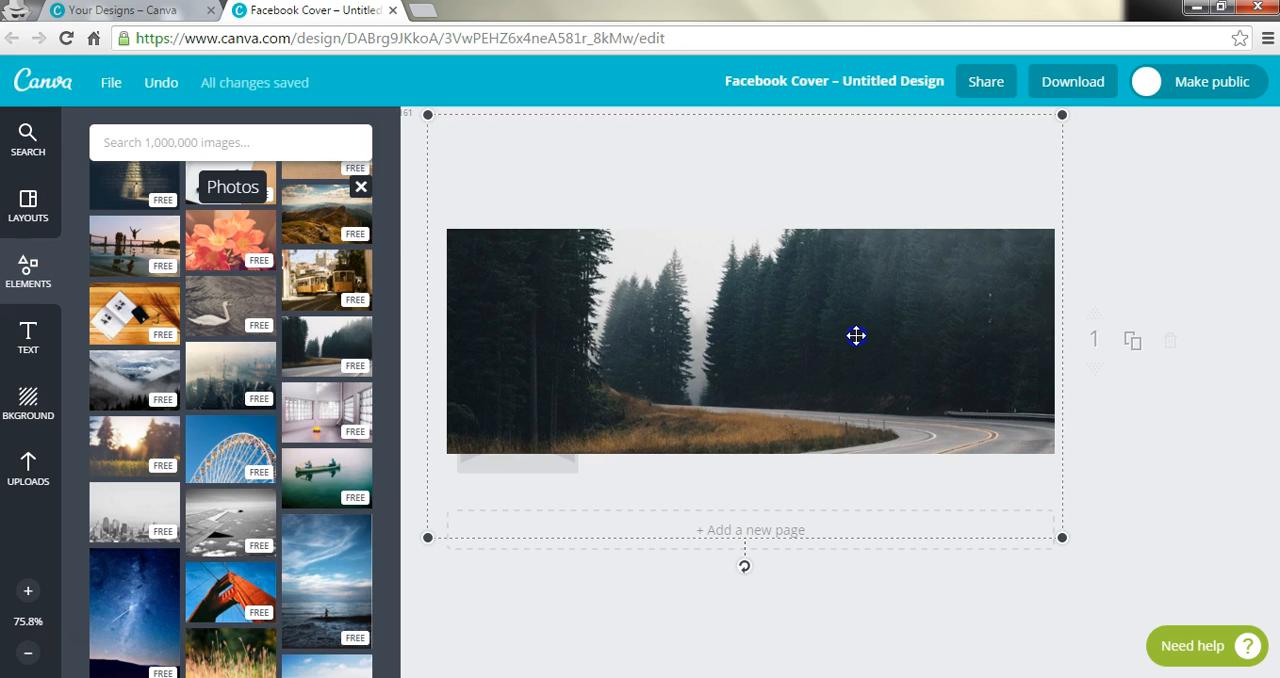
left_click(1133, 513)
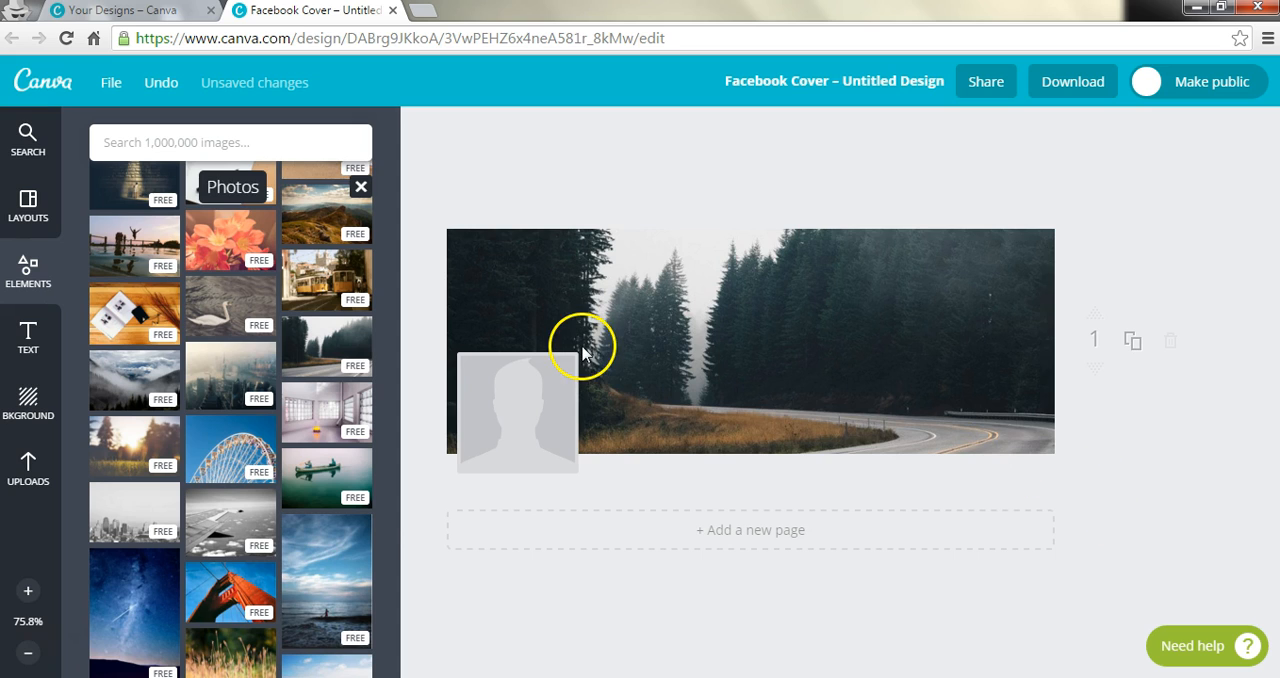
Step: Add the free "SODA-POP specials" text combination to the cover
left_click(27, 340)
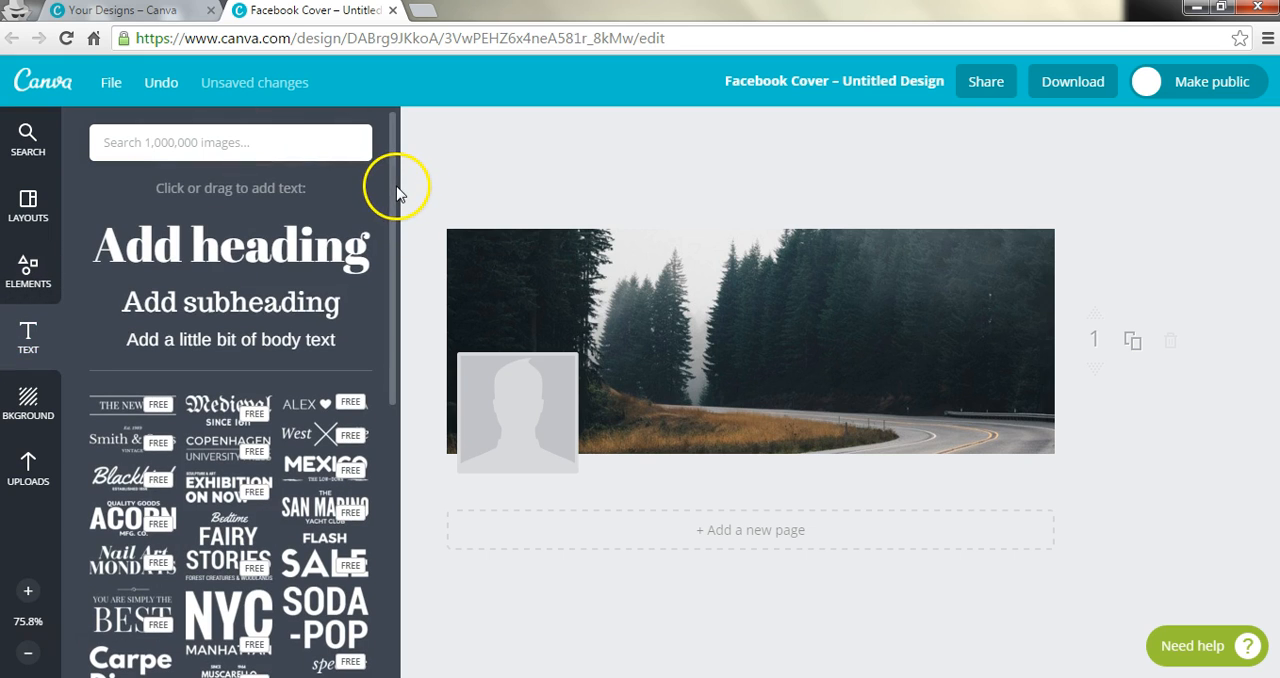
left_click_drag(392, 208, 391, 310)
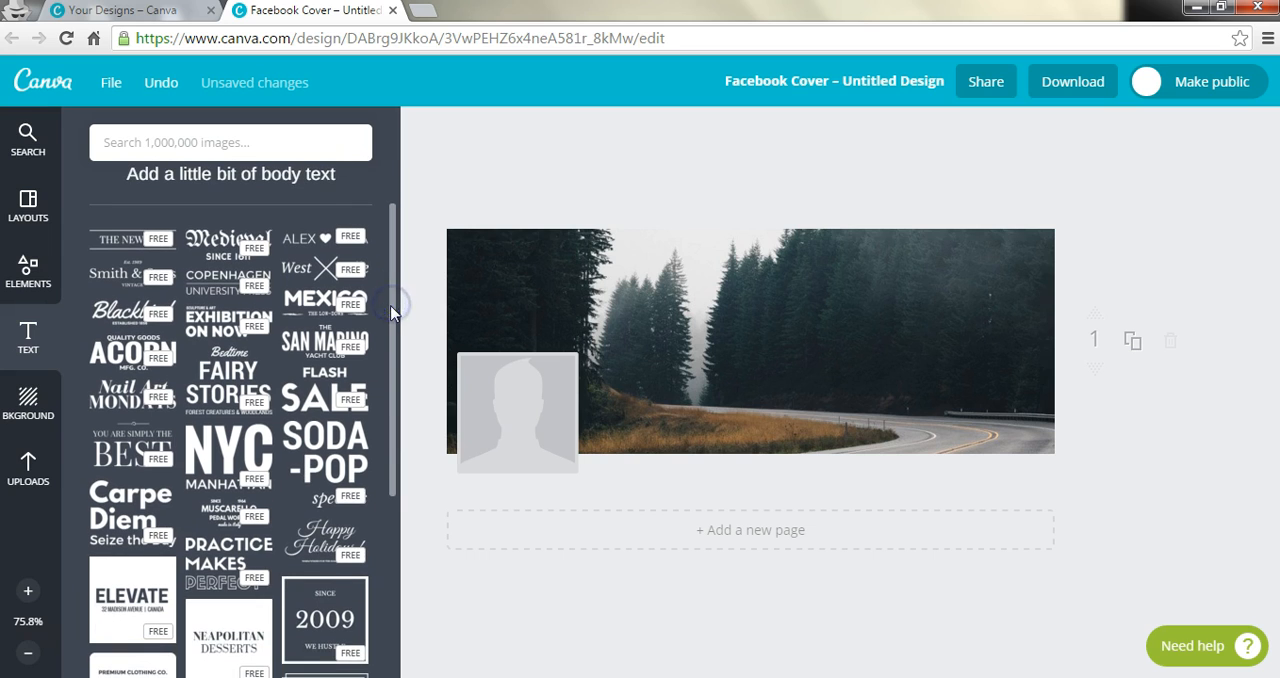
left_click(336, 450)
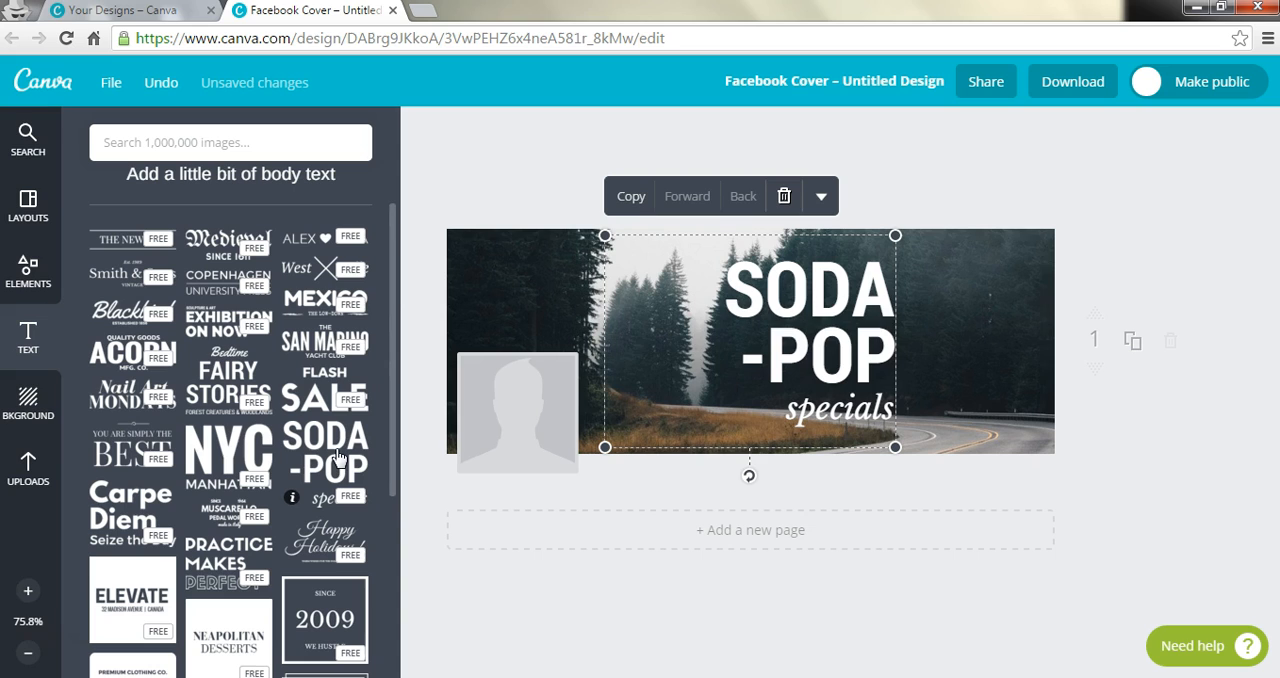
Step: Set the "SODA" line's font to Raleway Heavy and its size to 42
left_click(830, 279)
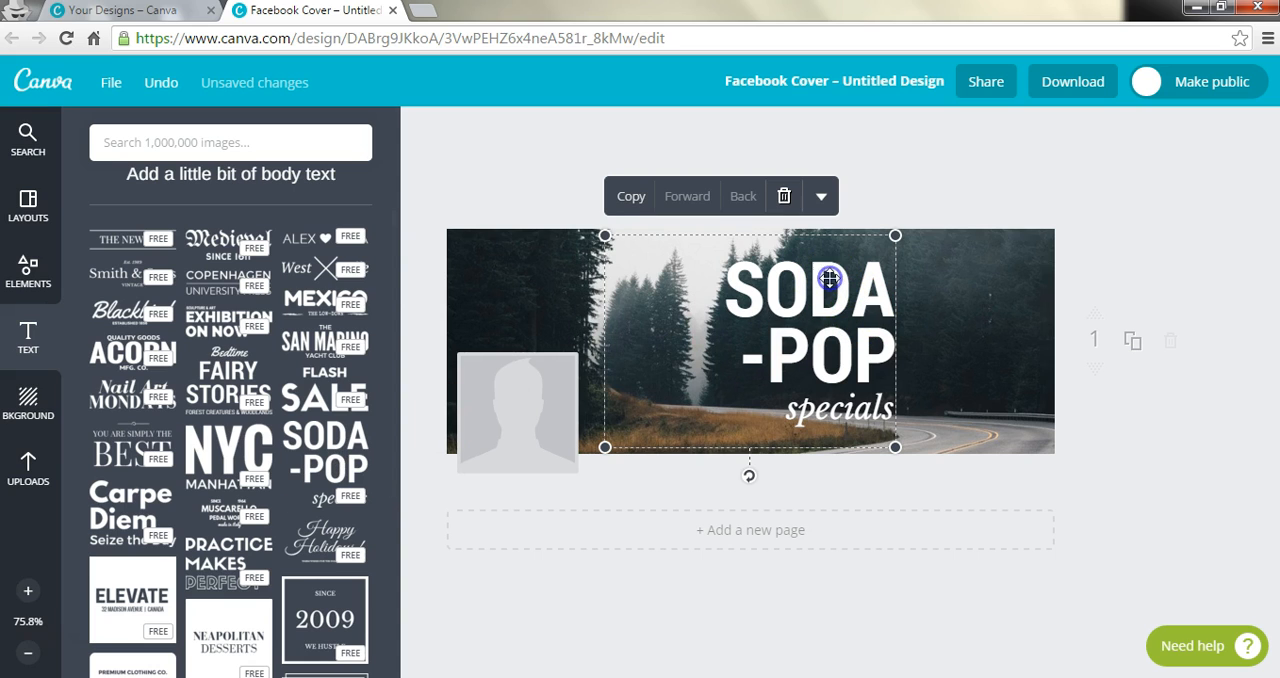
double_click(830, 279)
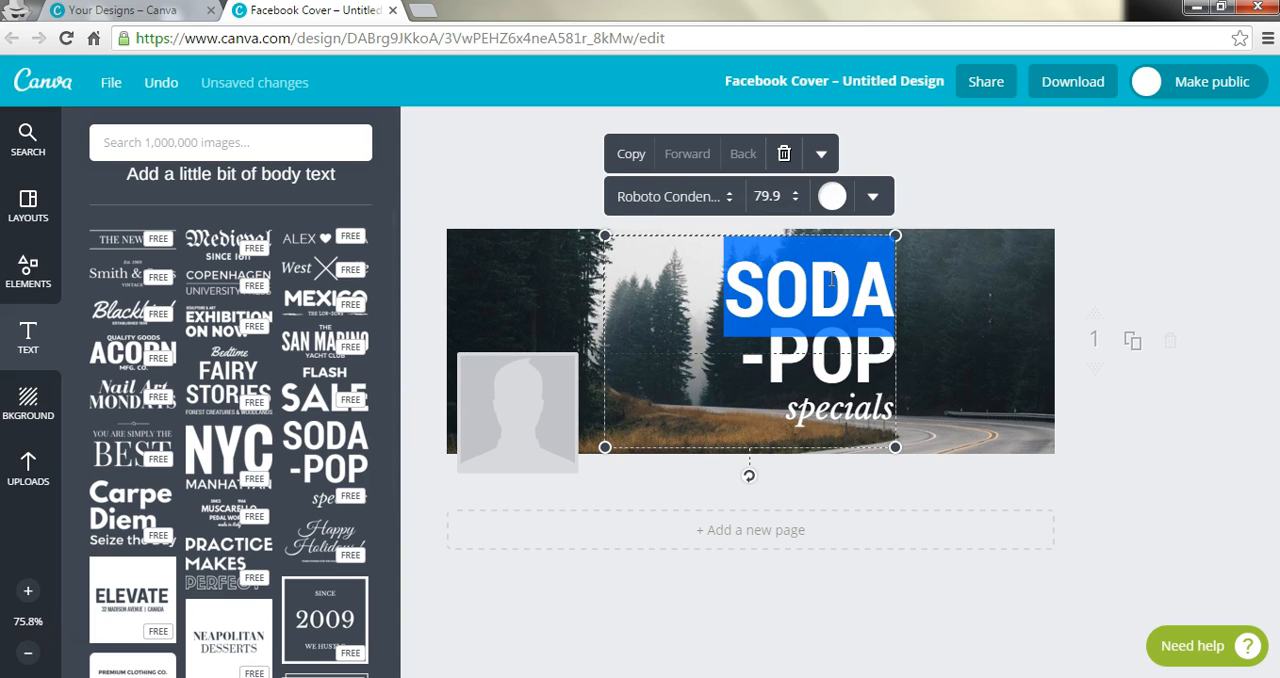
left_click(733, 199)
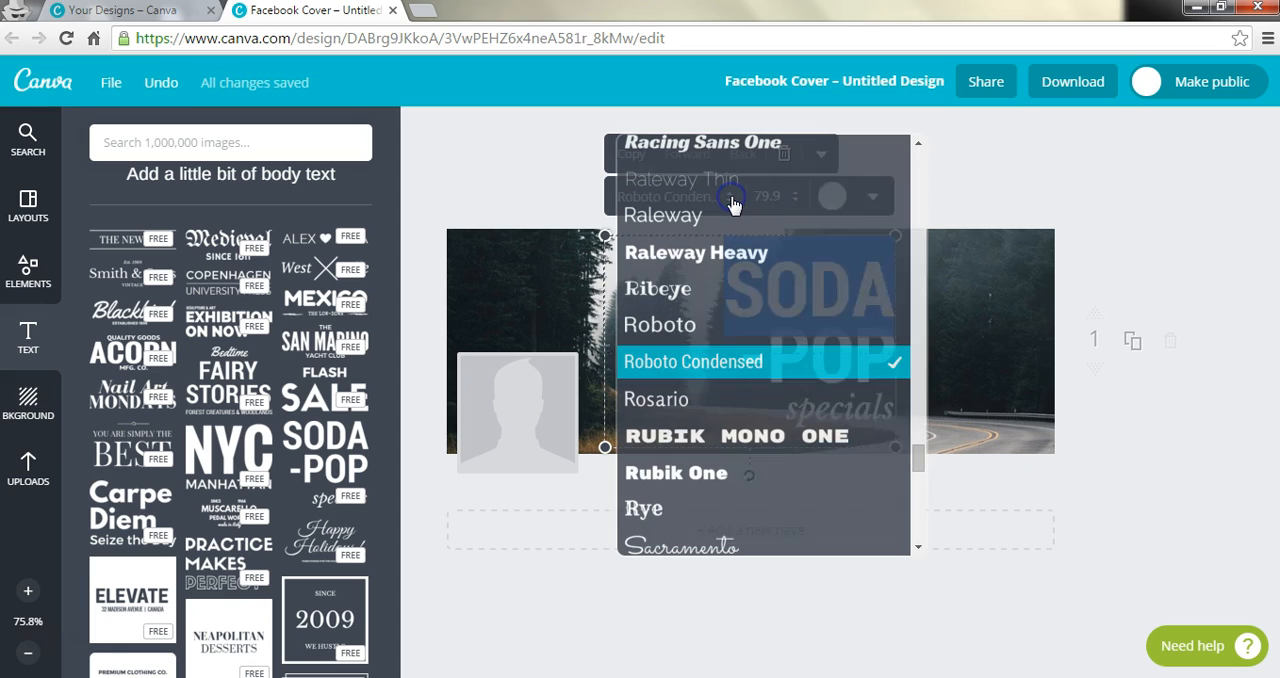
left_click(726, 253)
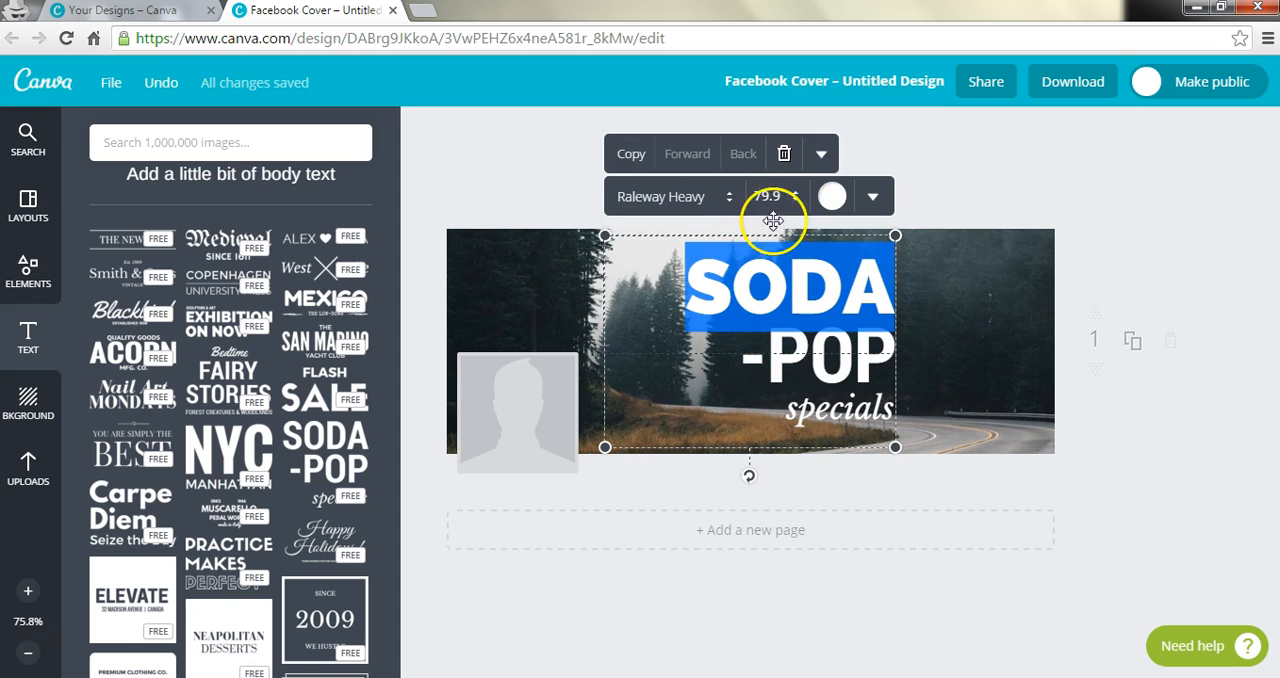
left_click(793, 197)
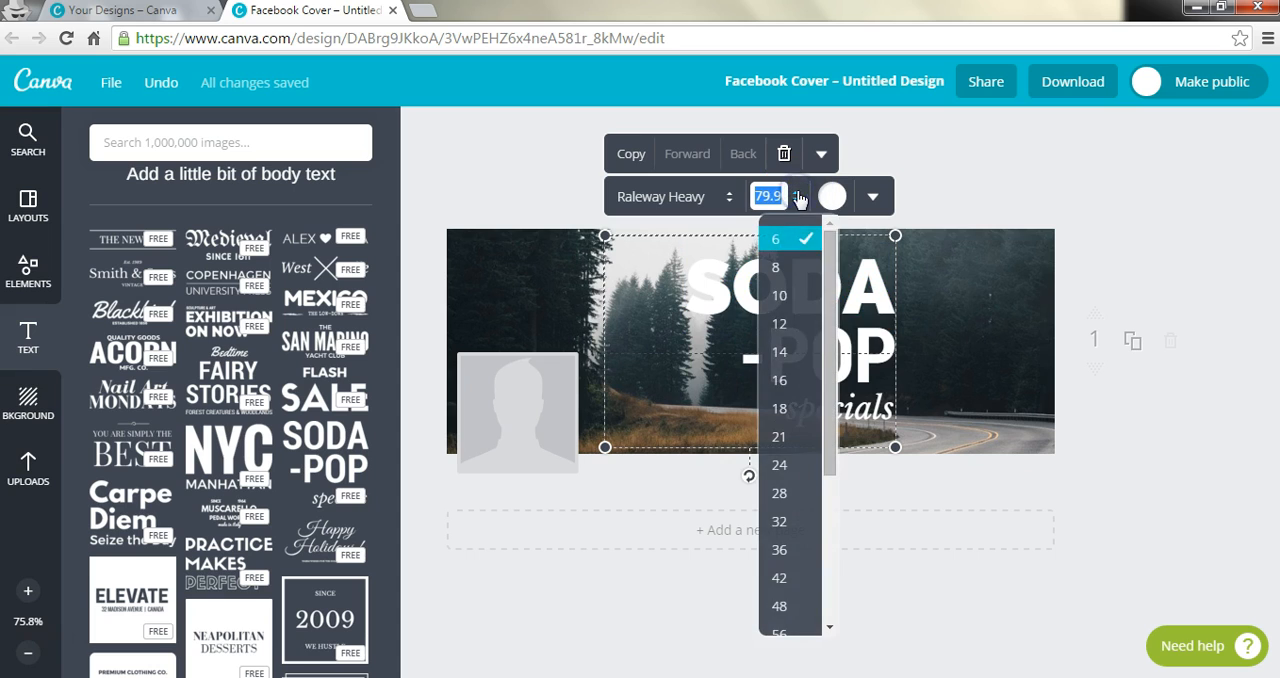
left_click_drag(831, 438, 829, 480)
left_click(797, 480)
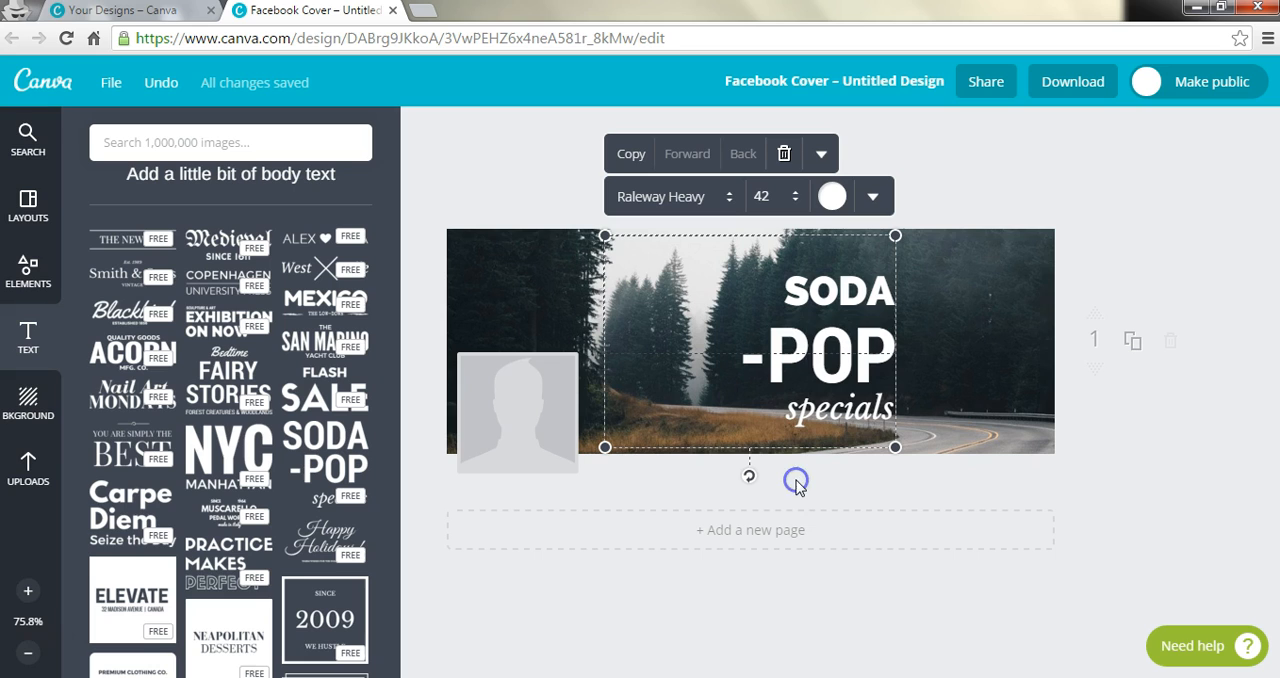
Step: Give the "SODA" line a custom mint green color with code 3dff9f
left_click(830, 200)
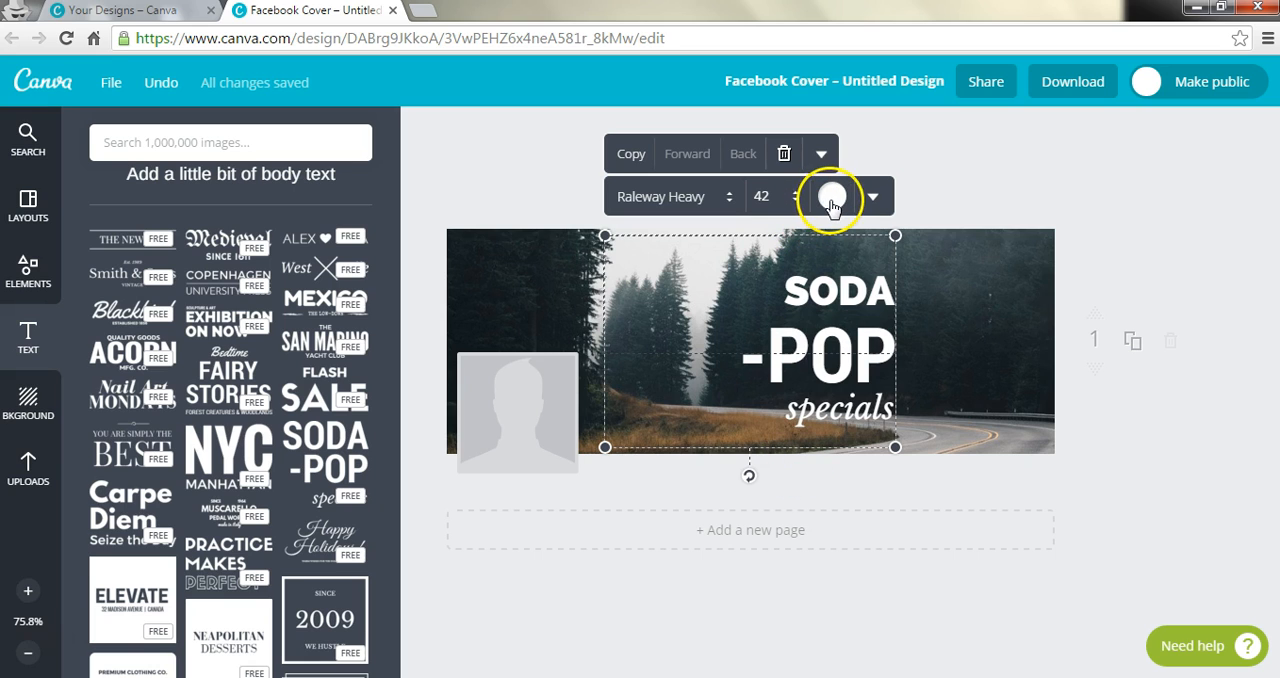
left_click(850, 296)
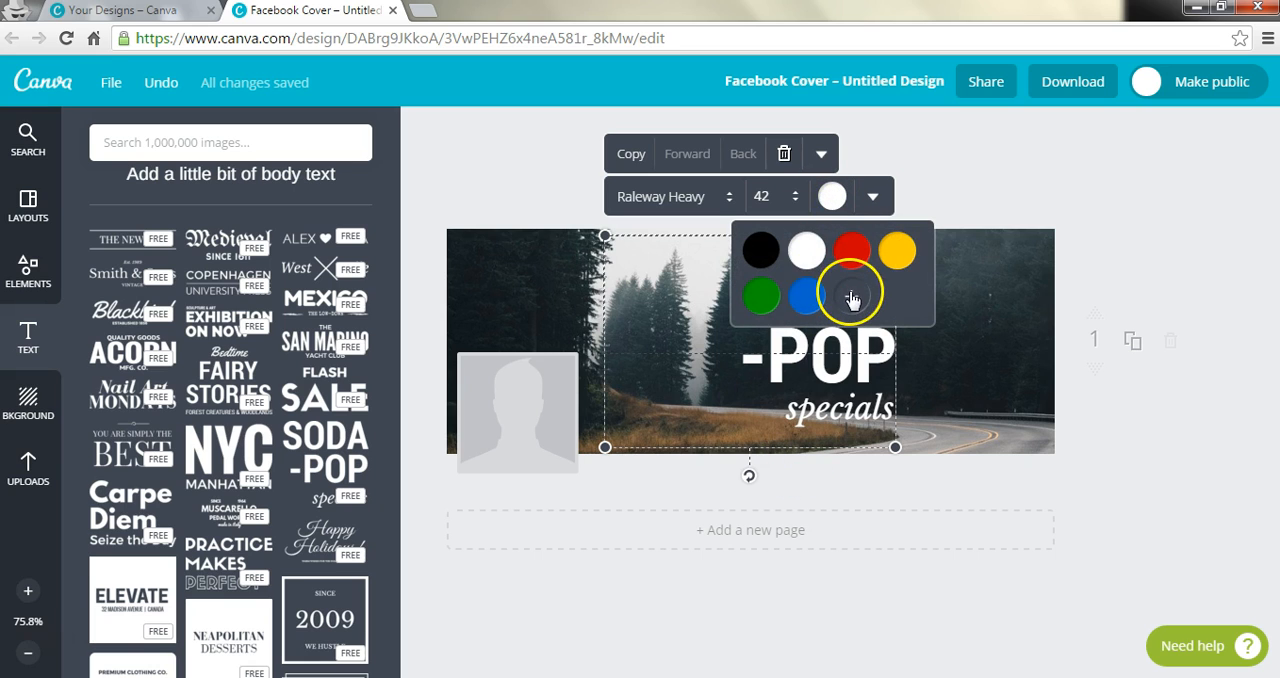
left_click(847, 300)
left_click_drag(960, 407, 907, 438)
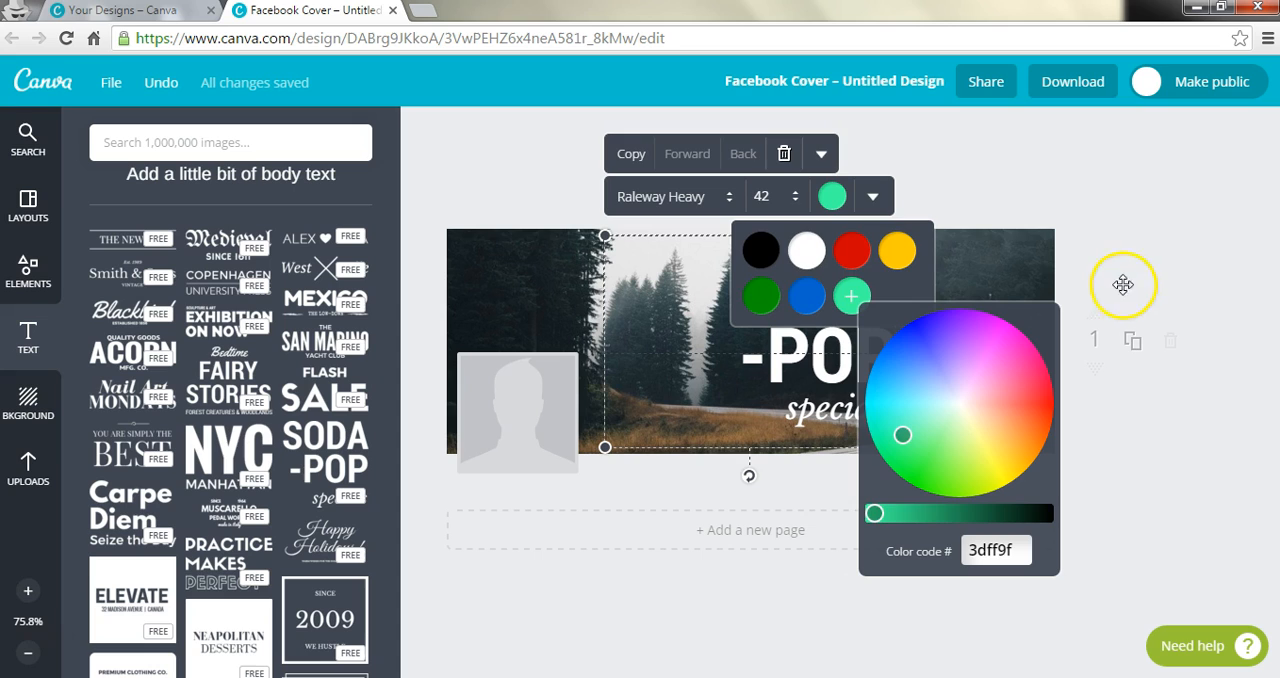
left_click(1136, 234)
Step: Center-align the "SODA" line within its text group
left_click(828, 296)
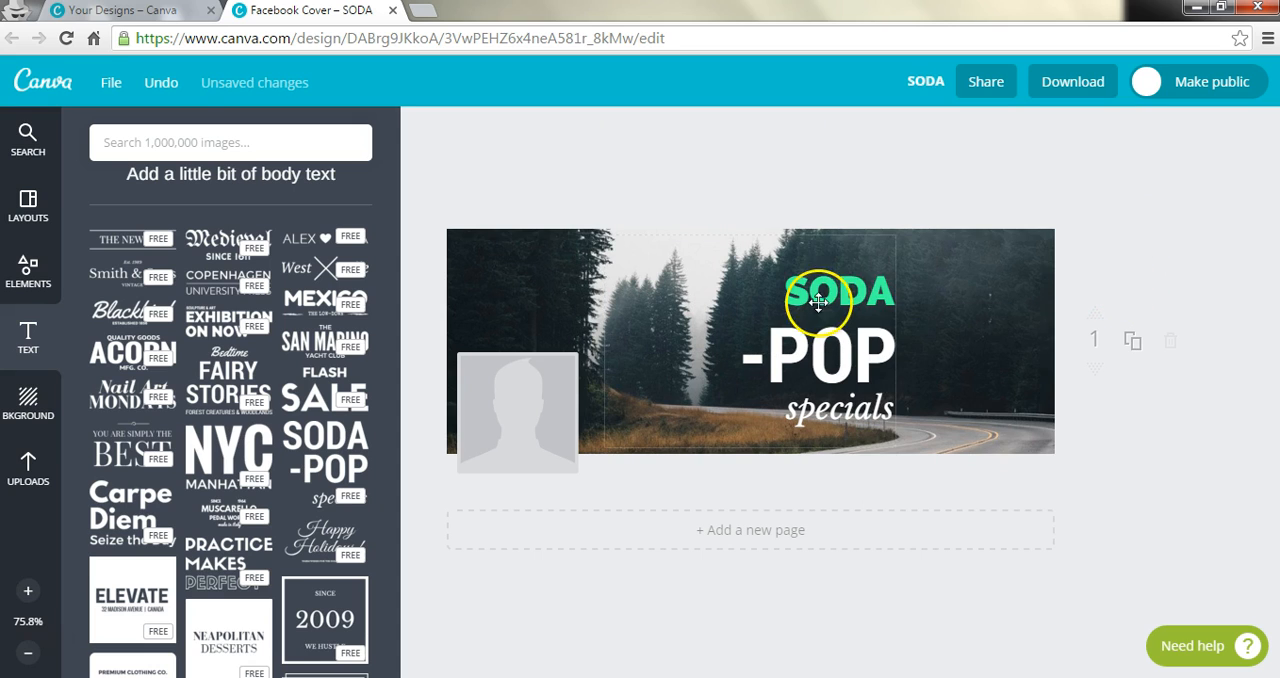
double_click(838, 291)
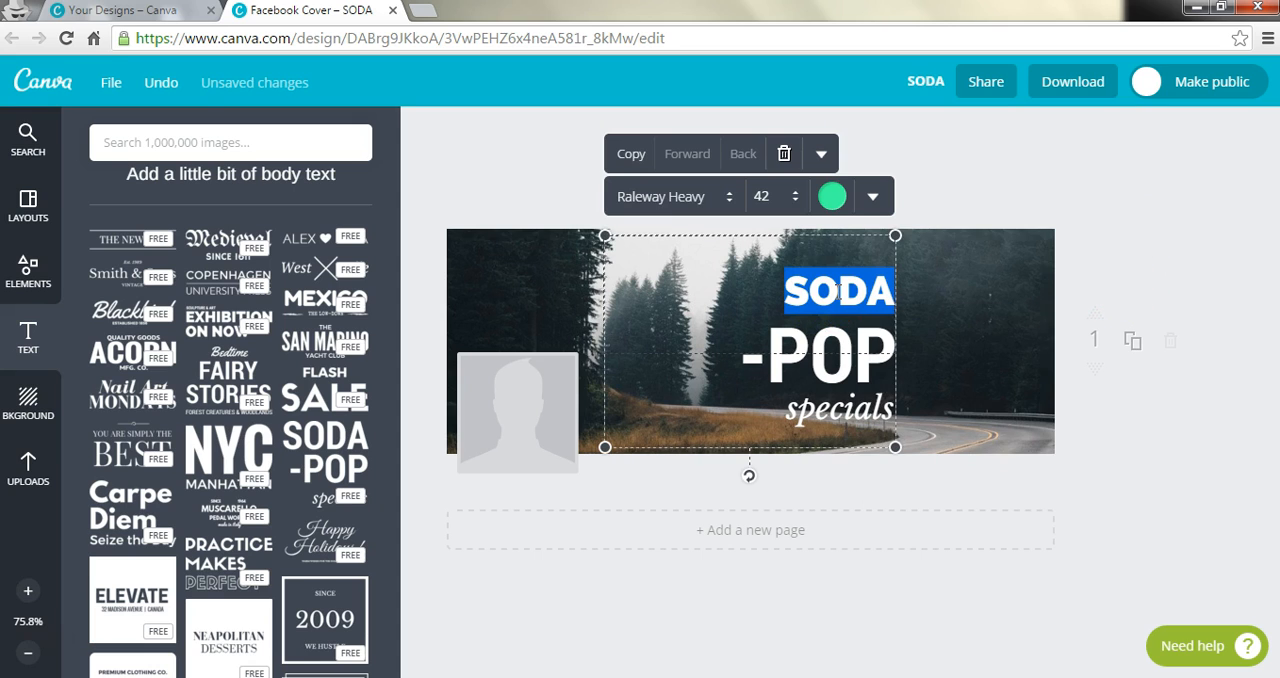
left_click(870, 197)
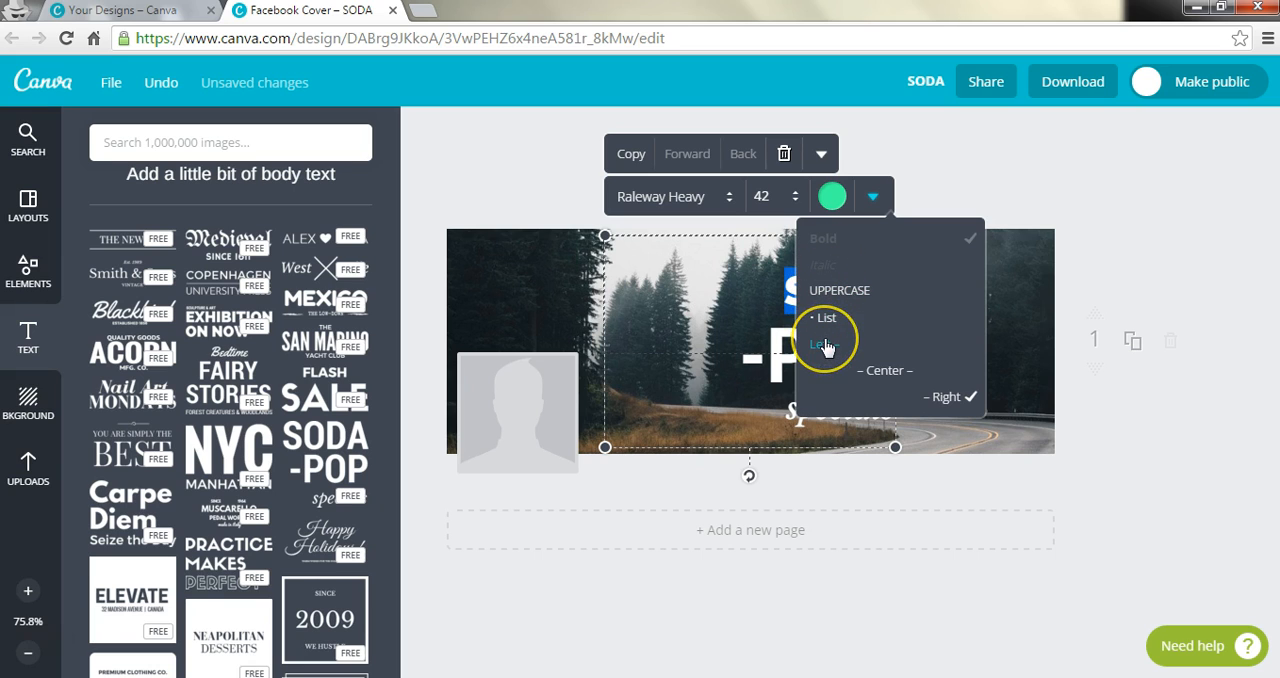
left_click(883, 371)
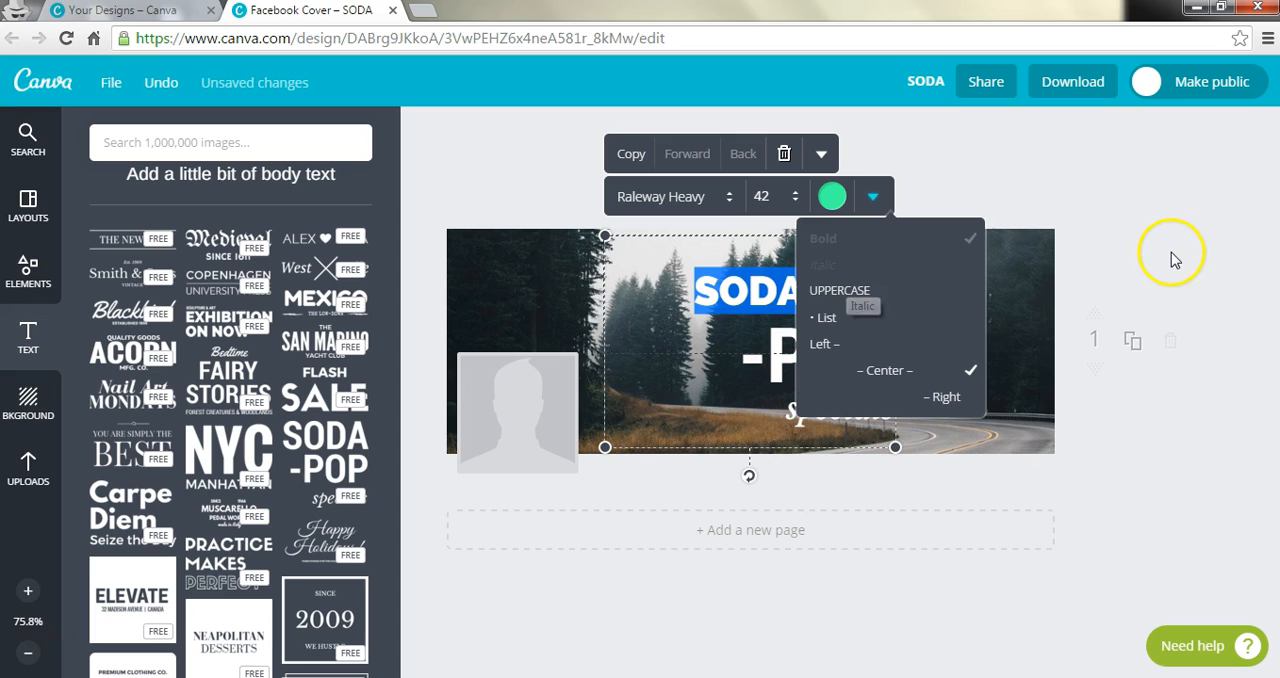
left_click(1135, 168)
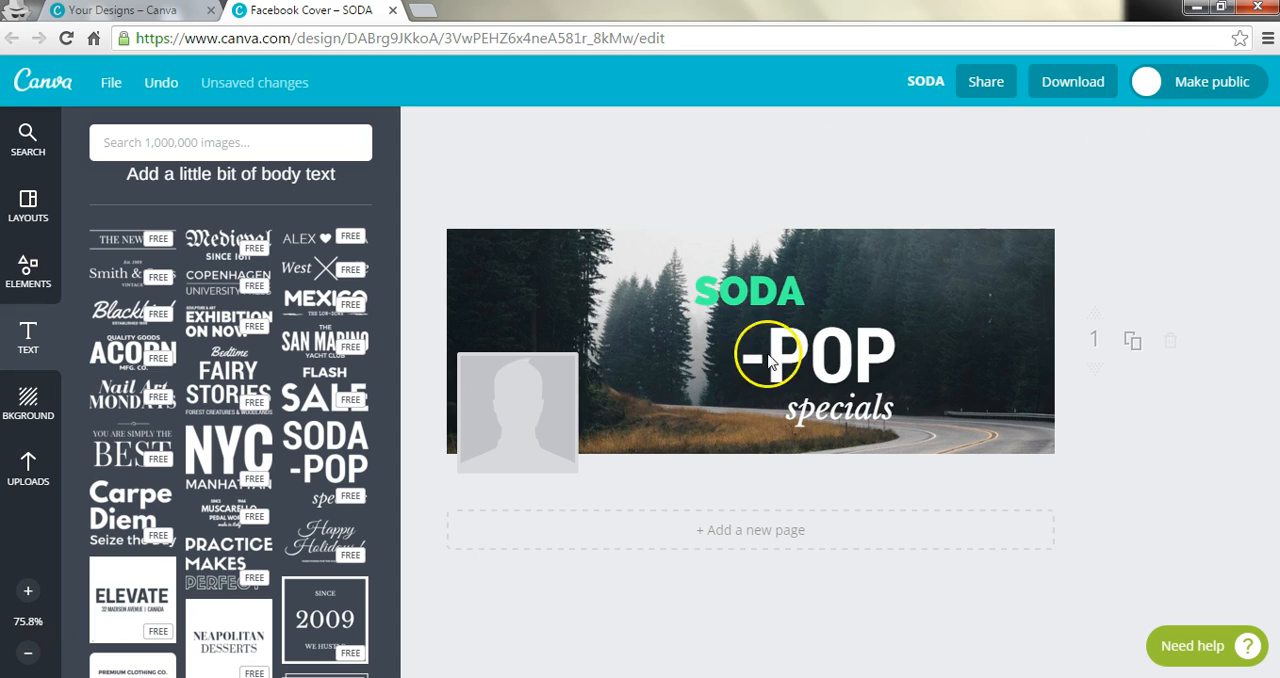
Step: Recolor the "-POP" line with the same custom mint green as the "SODA" line
left_click(764, 287)
left_click(866, 352)
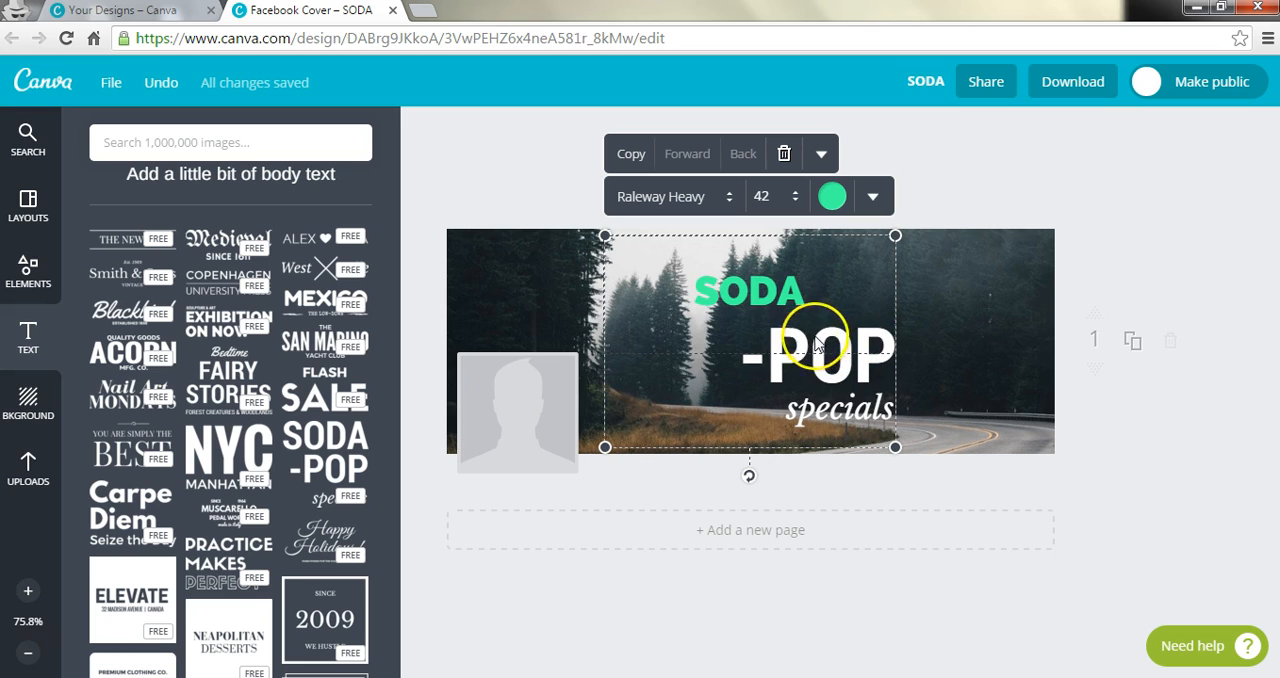
left_click(801, 369)
double_click(803, 370)
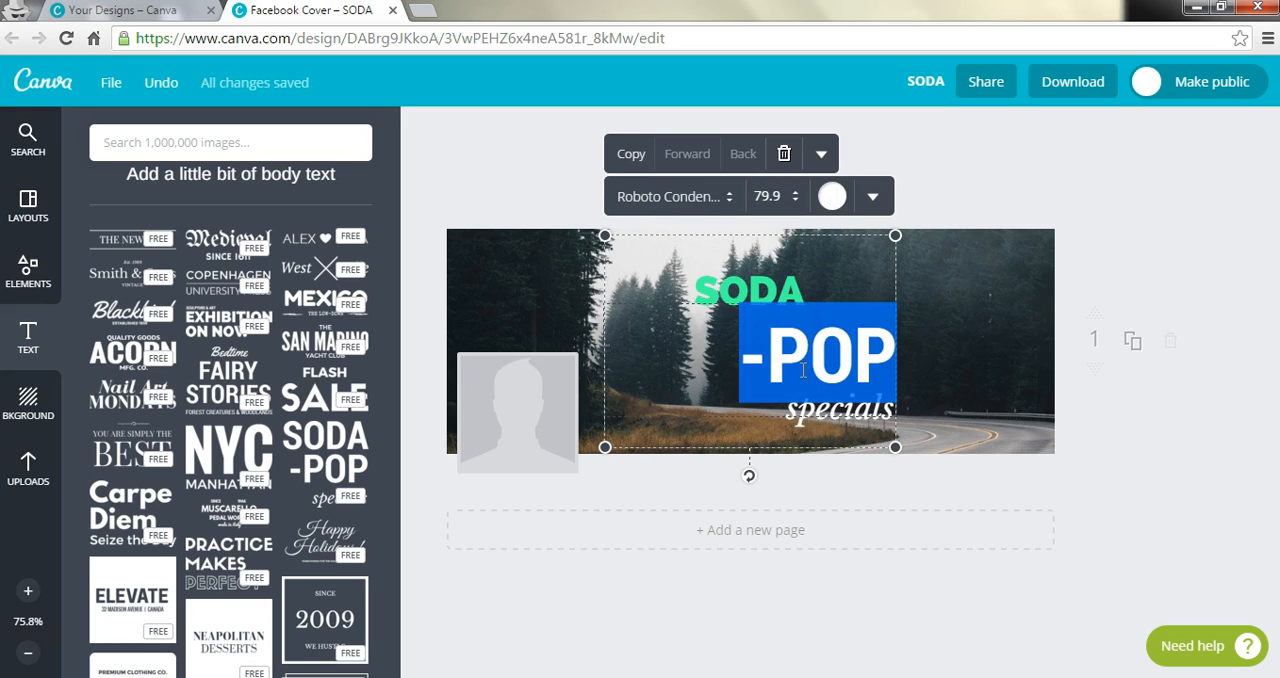
left_click(834, 198)
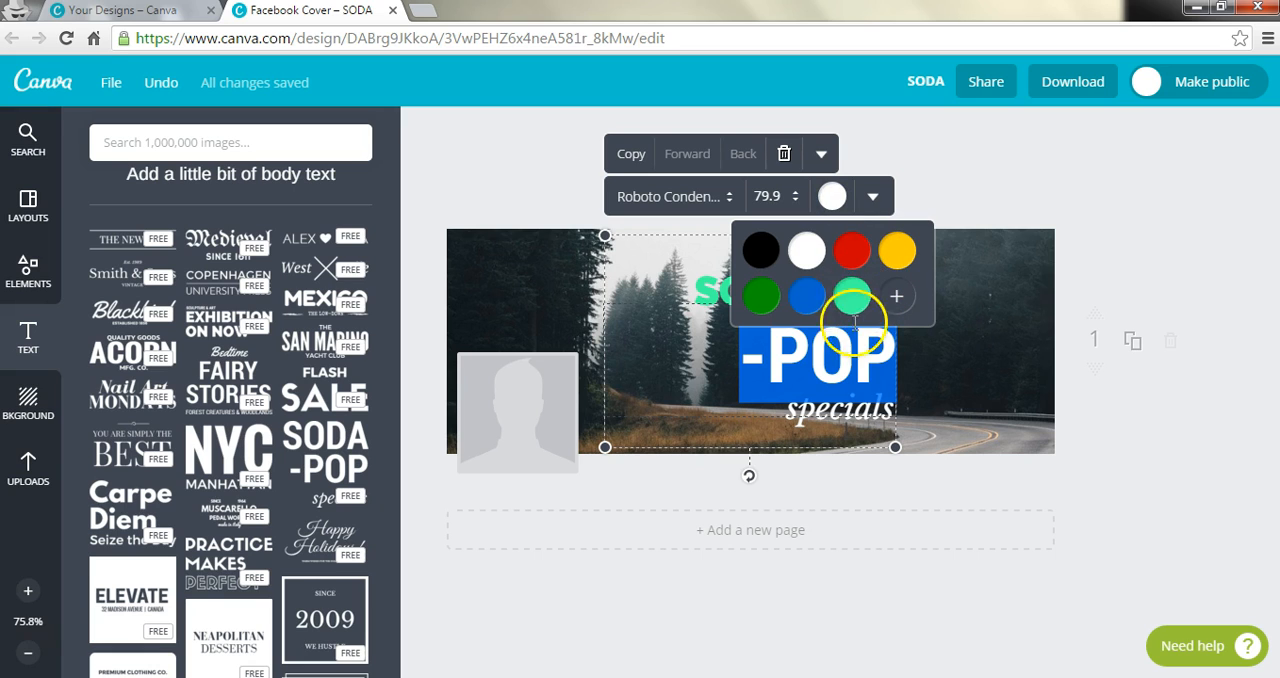
left_click(840, 299)
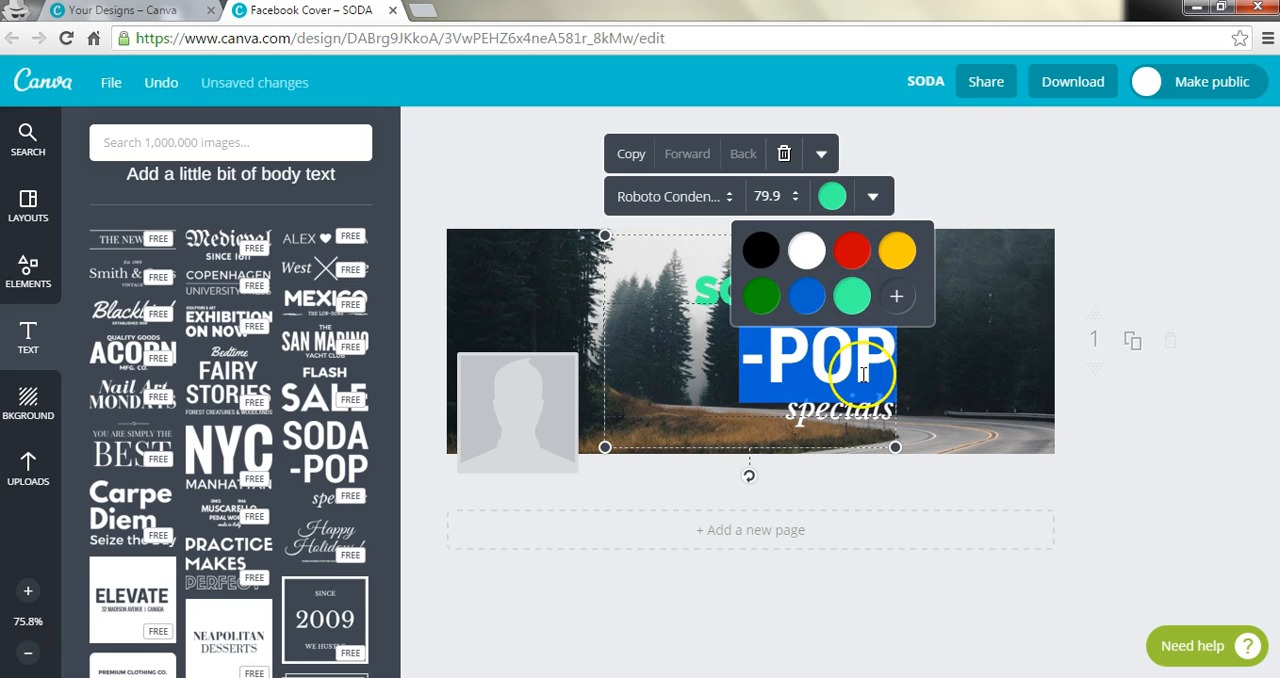
Step: Apply the custom mint green to the "specials" line as well
left_click(833, 422)
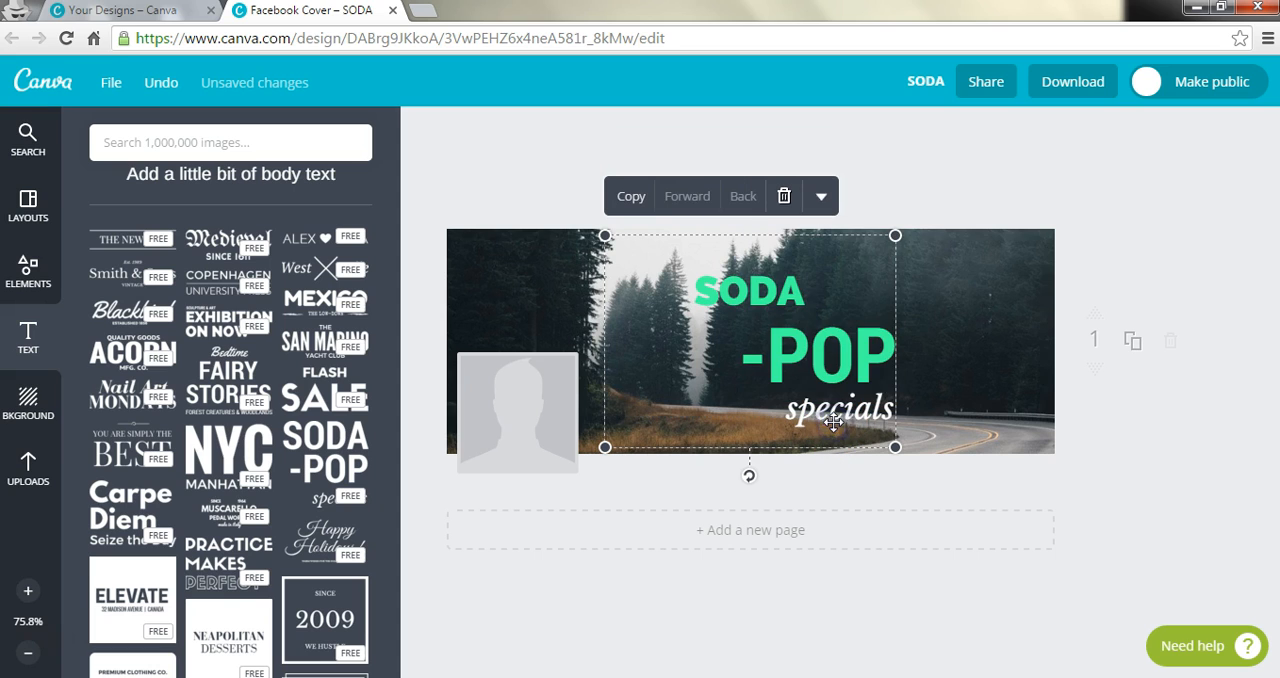
left_click(833, 422)
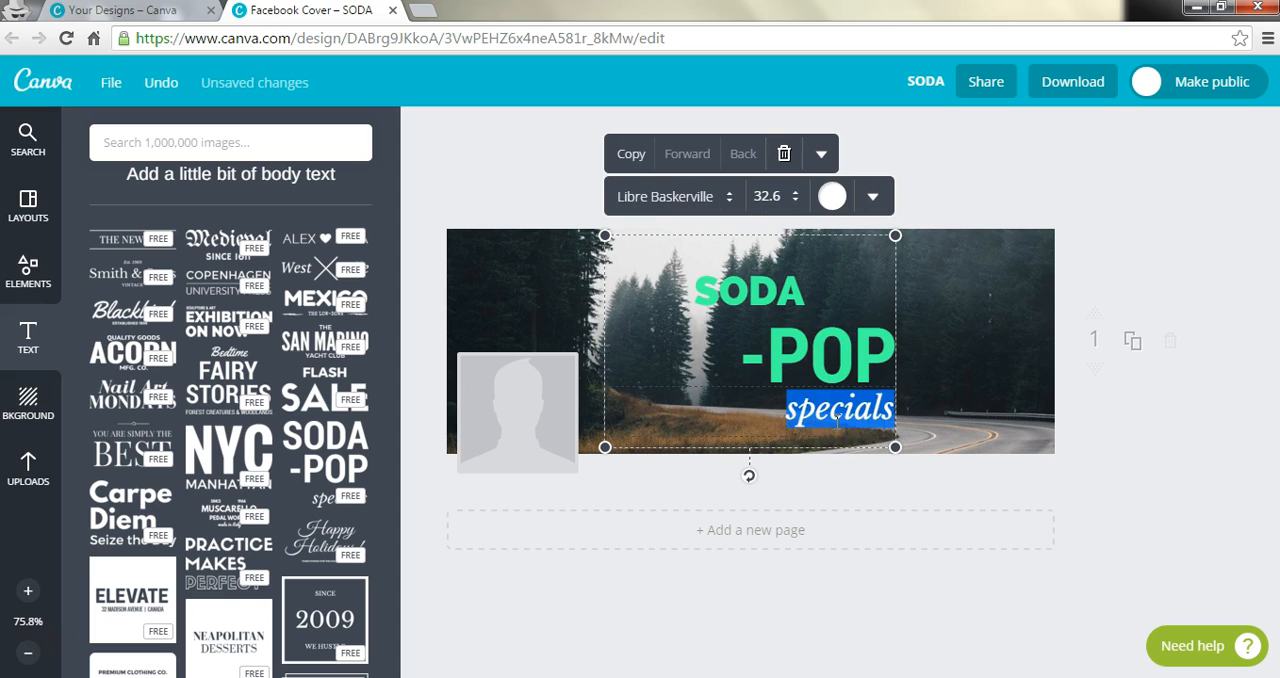
left_click(836, 199)
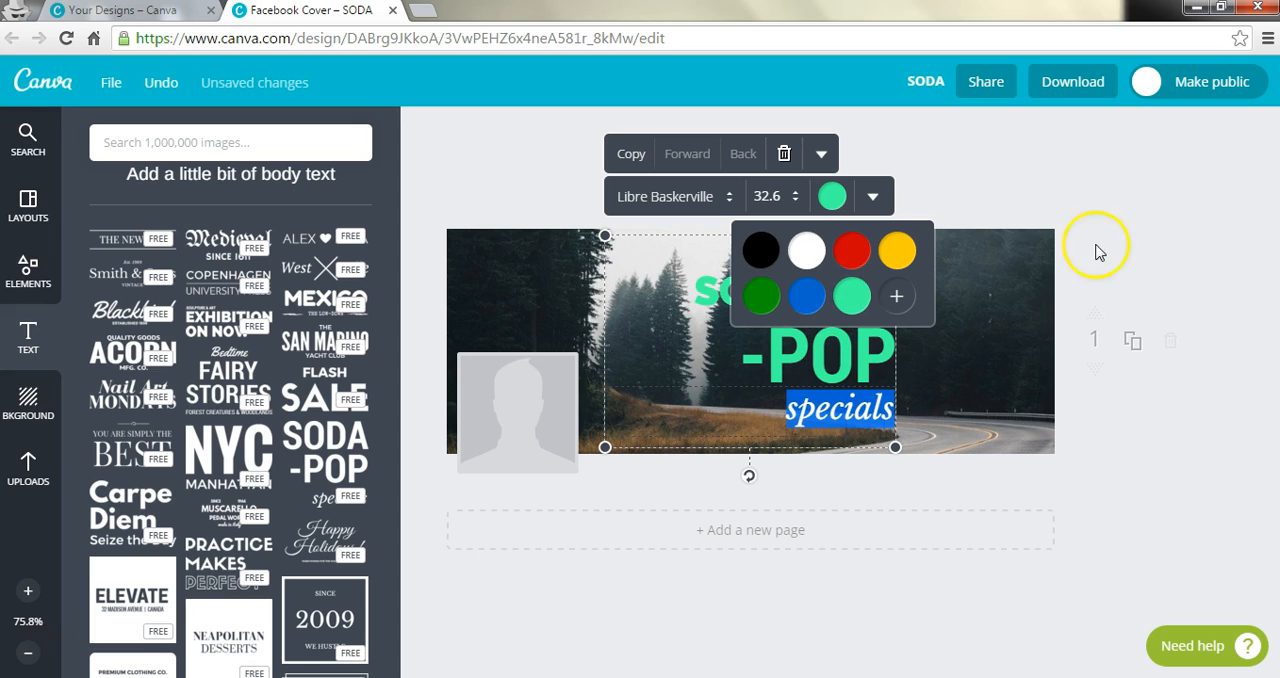
left_click(783, 357)
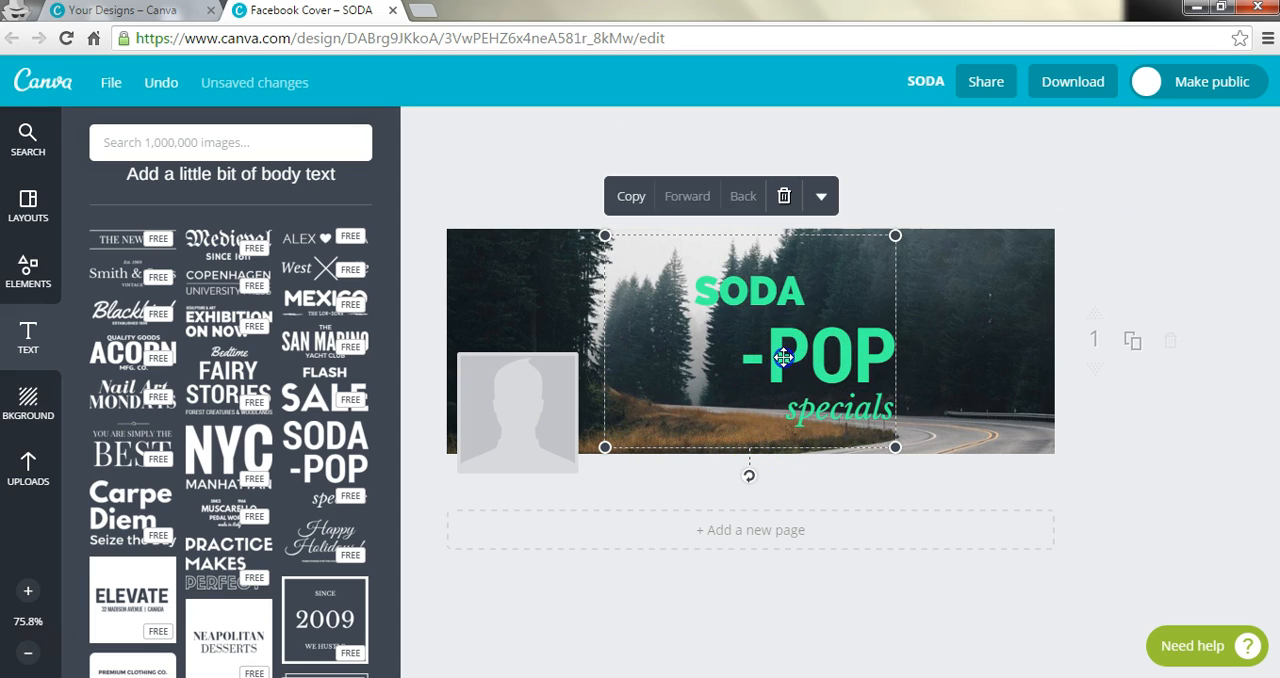
Step: Replace the word "SODA" in the first text line with "The Road"
left_click(756, 285)
key("Delete")
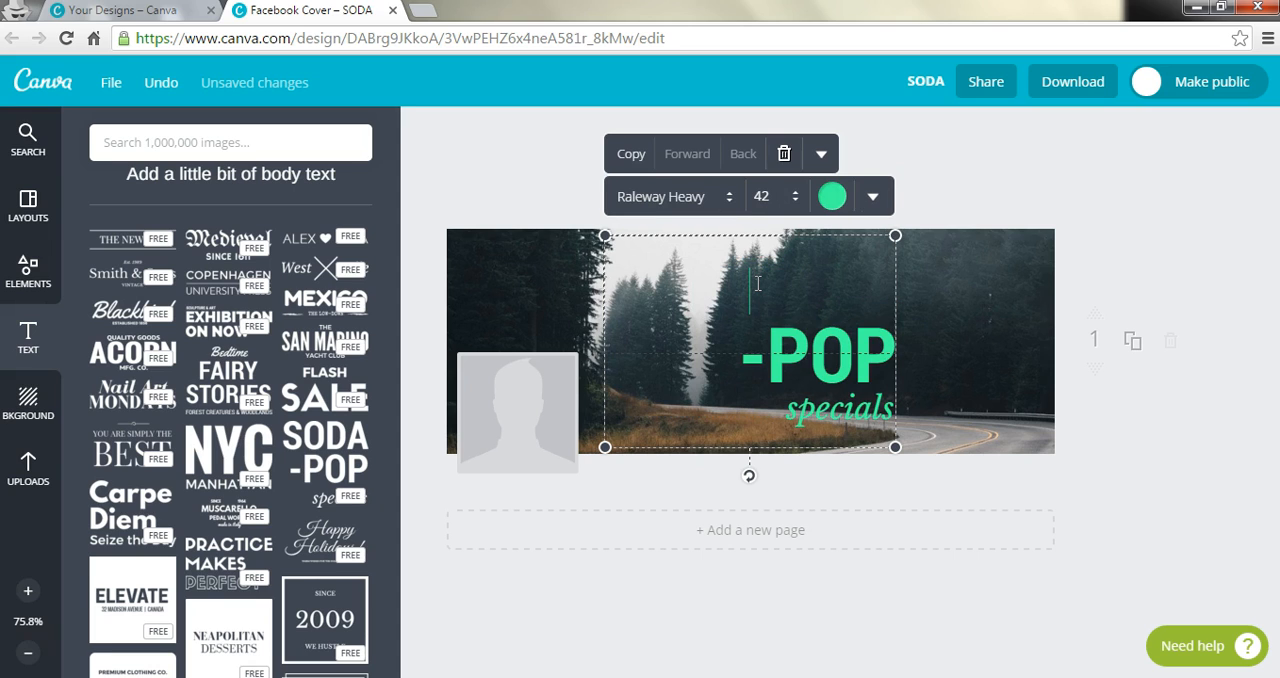
type("The Road")
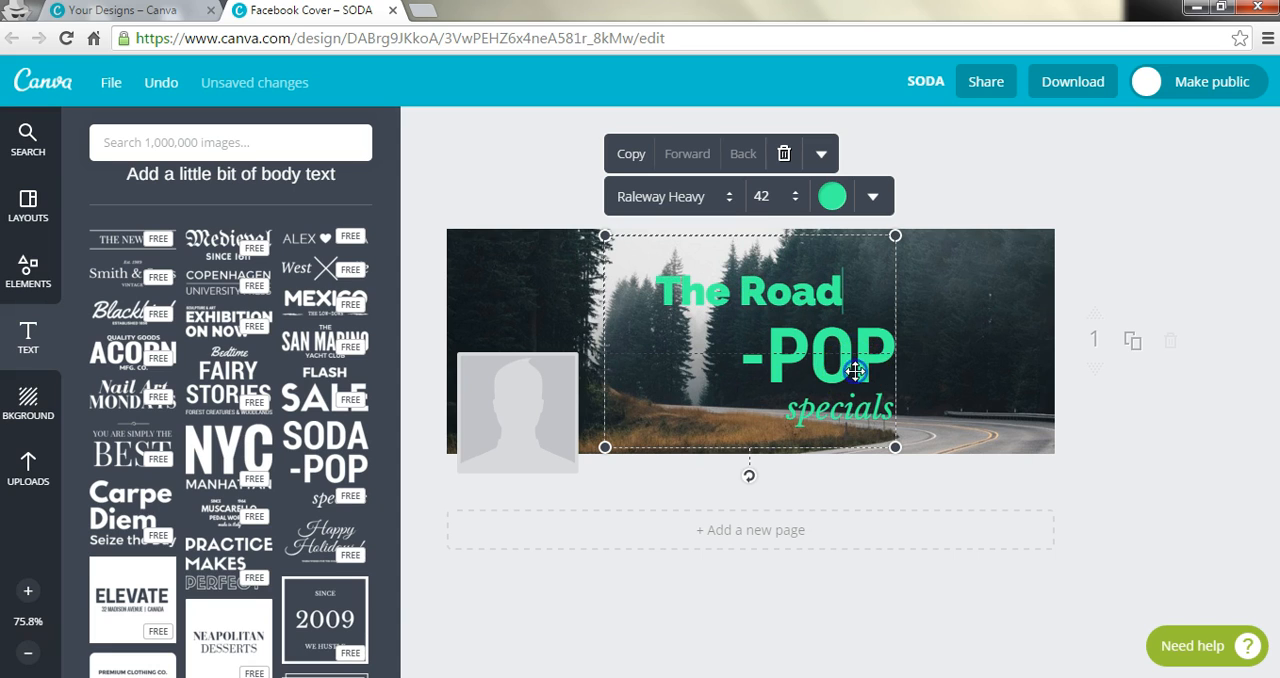
Step: Replace the "-POP" line with "Less" and the "specials" line with "Traveled"
triple_click(855, 371)
key("BackSpace")
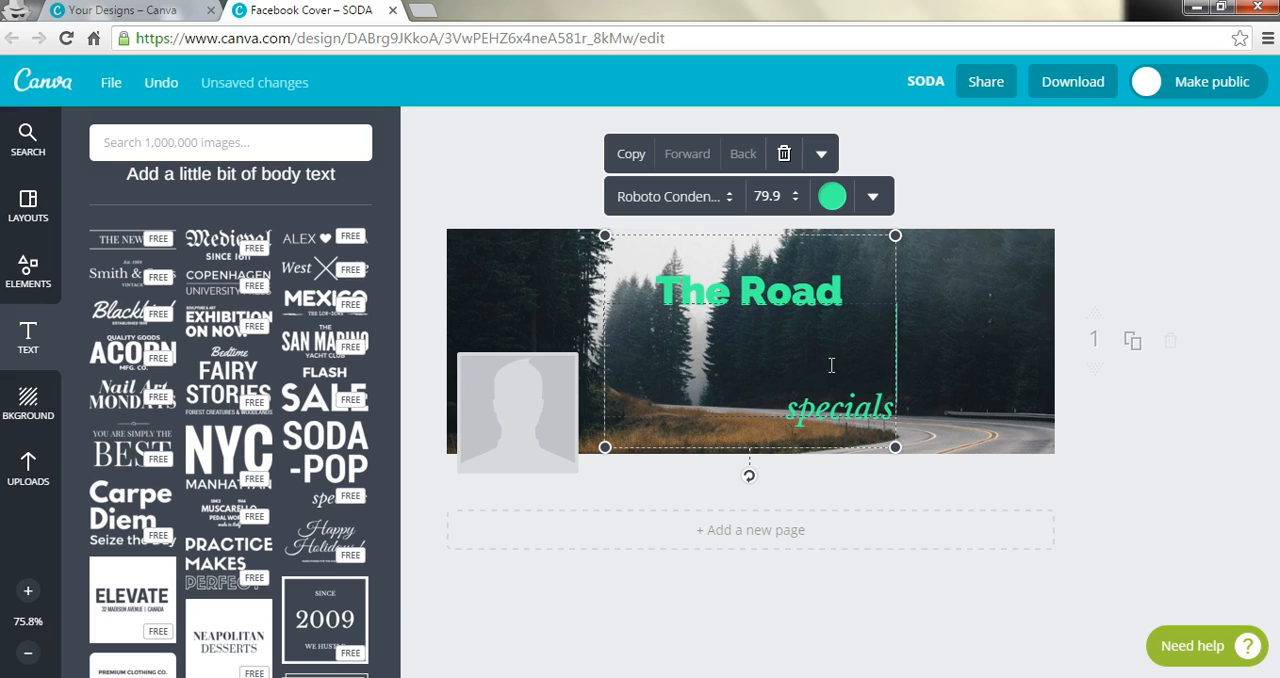
type("Less")
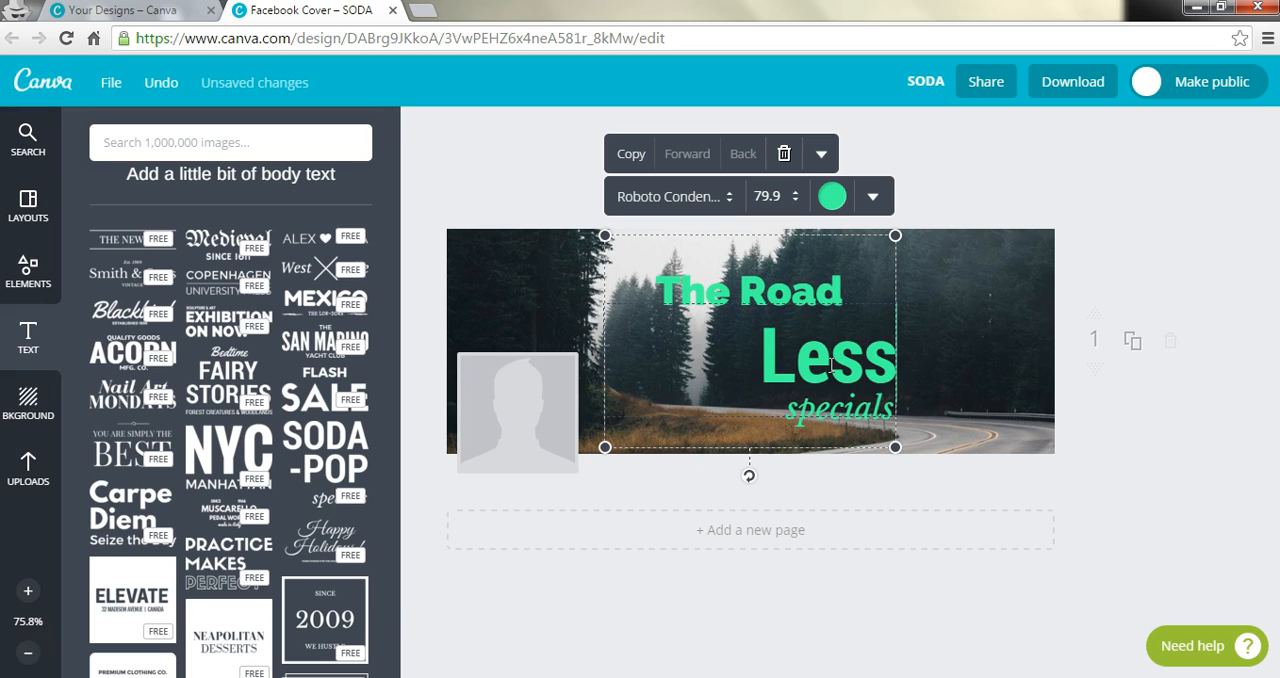
double_click(806, 425)
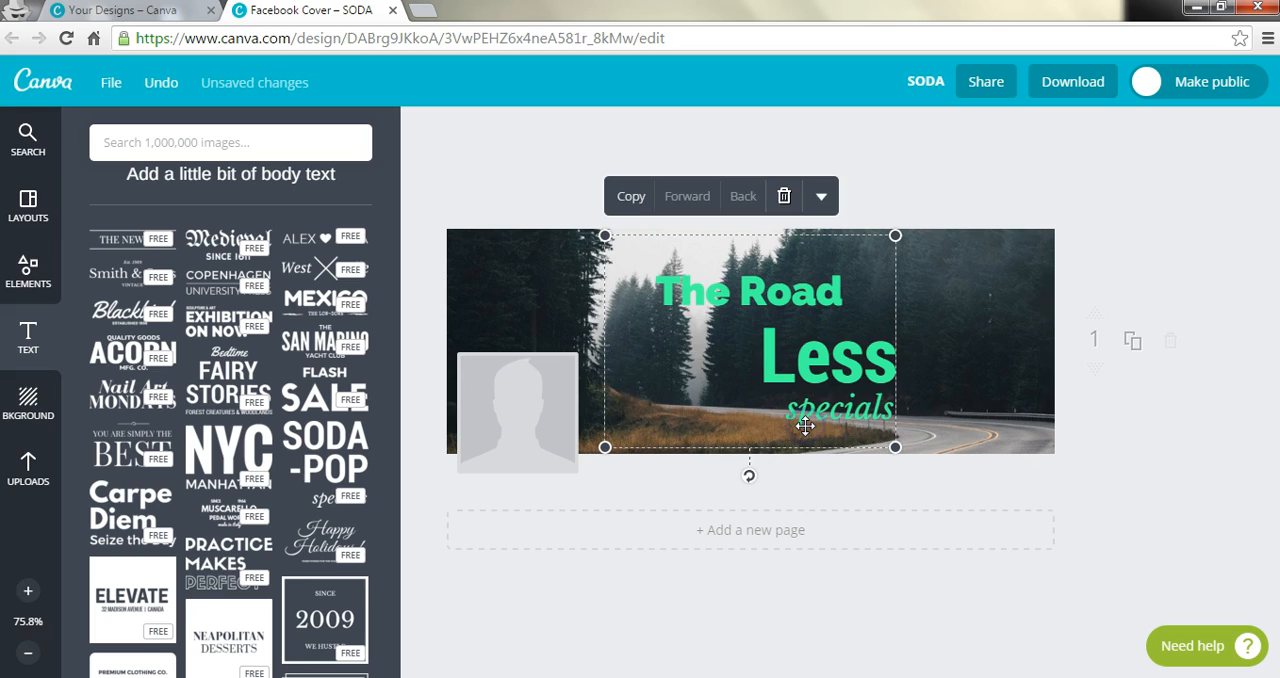
type("Traveled")
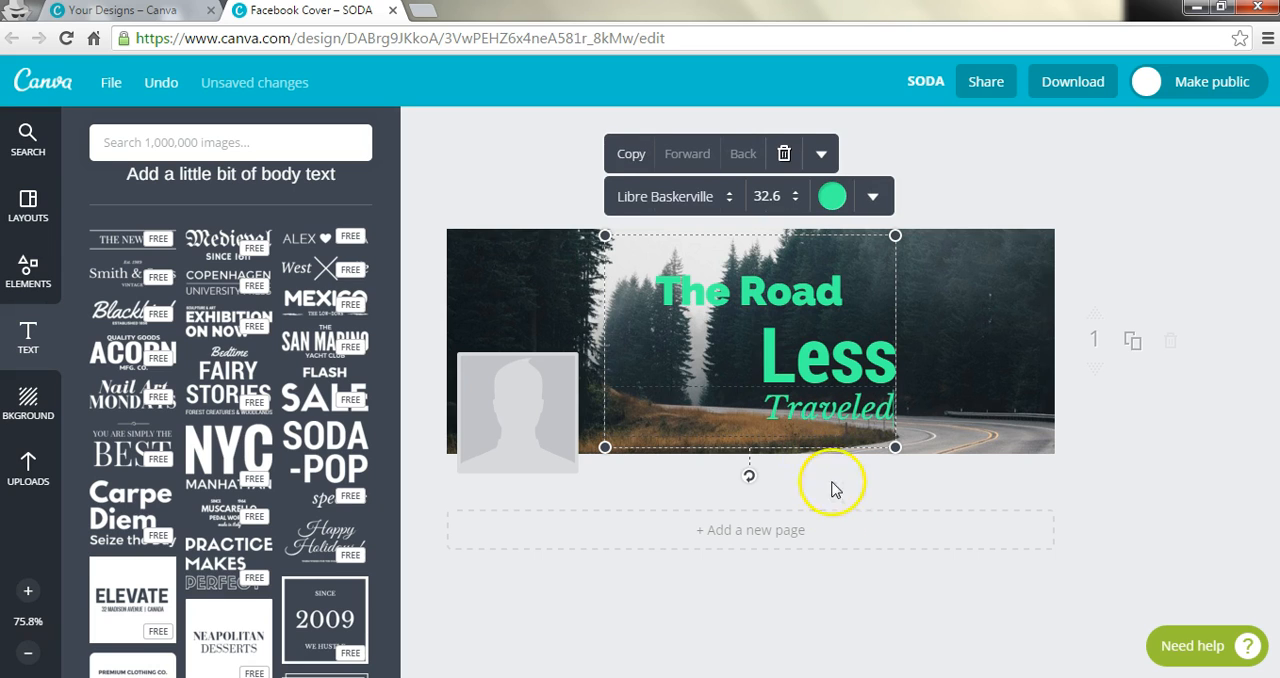
Step: Move the whole text group to the right side of the cover photo, slightly higher above the road, and deselect it
left_click_drag(734, 346, 869, 331)
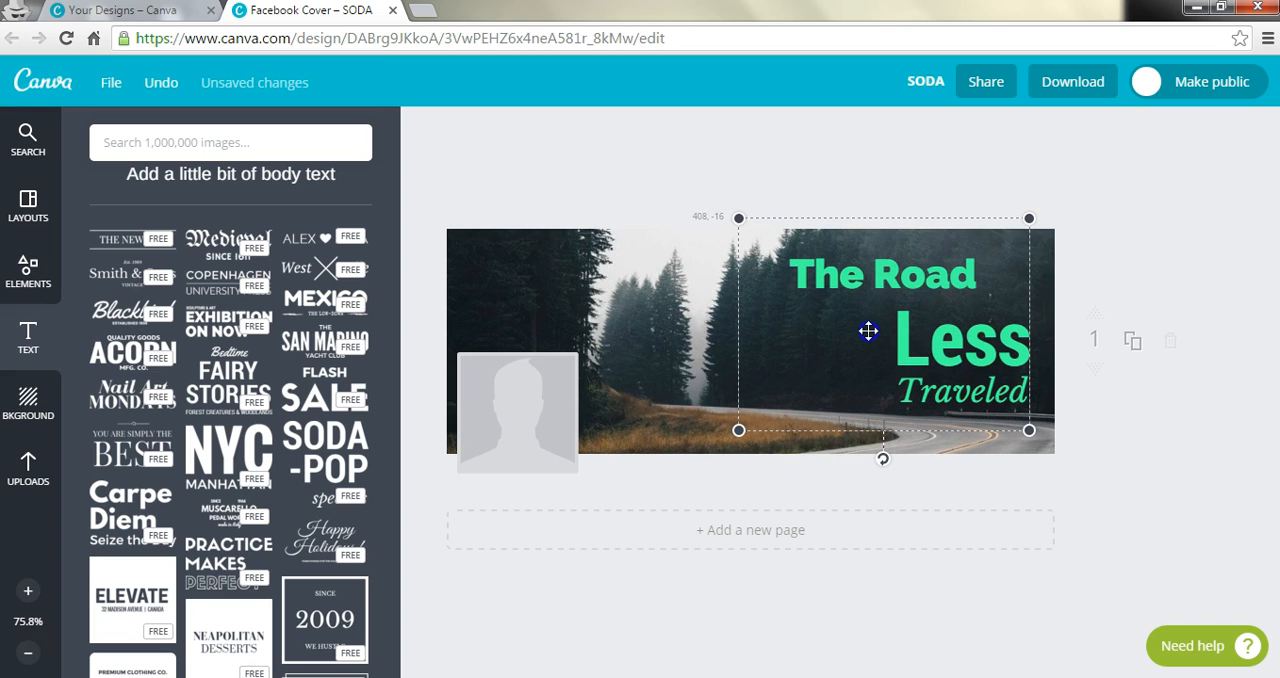
left_click(1196, 230)
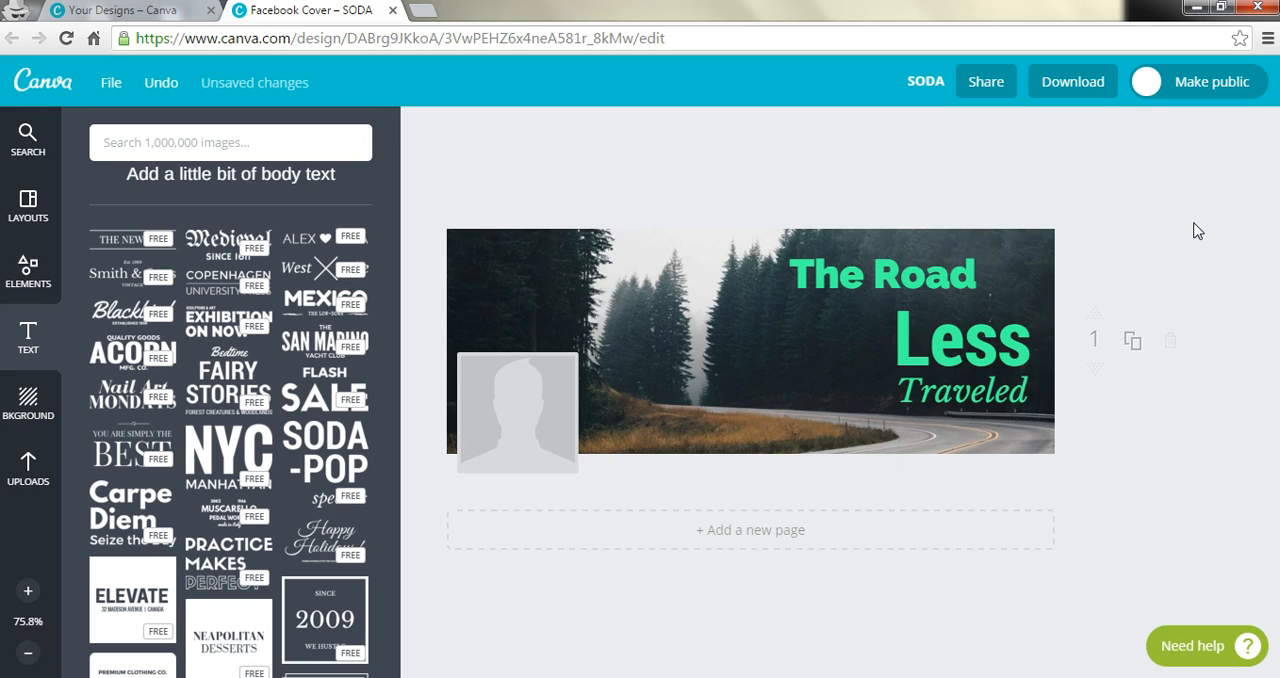
Step: Download all pages of the cover as a high quality PNG image and show the downloaded SODA.png in its folder
left_click(1092, 90)
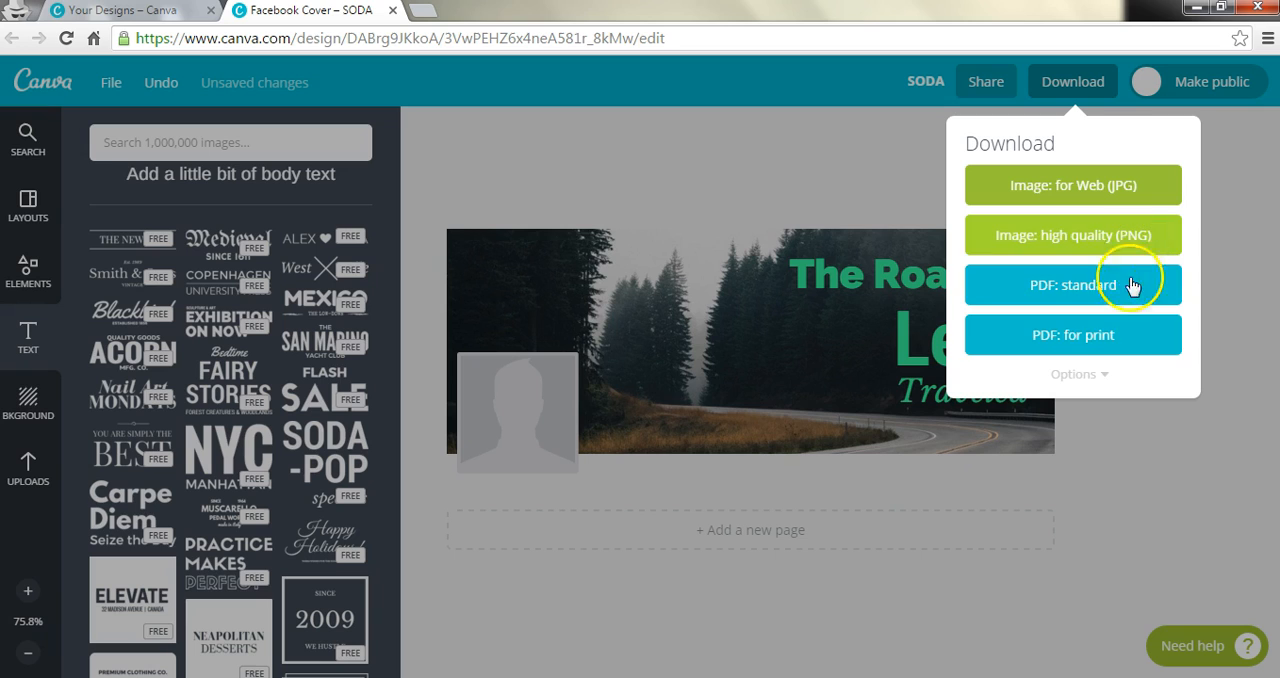
left_click(1103, 377)
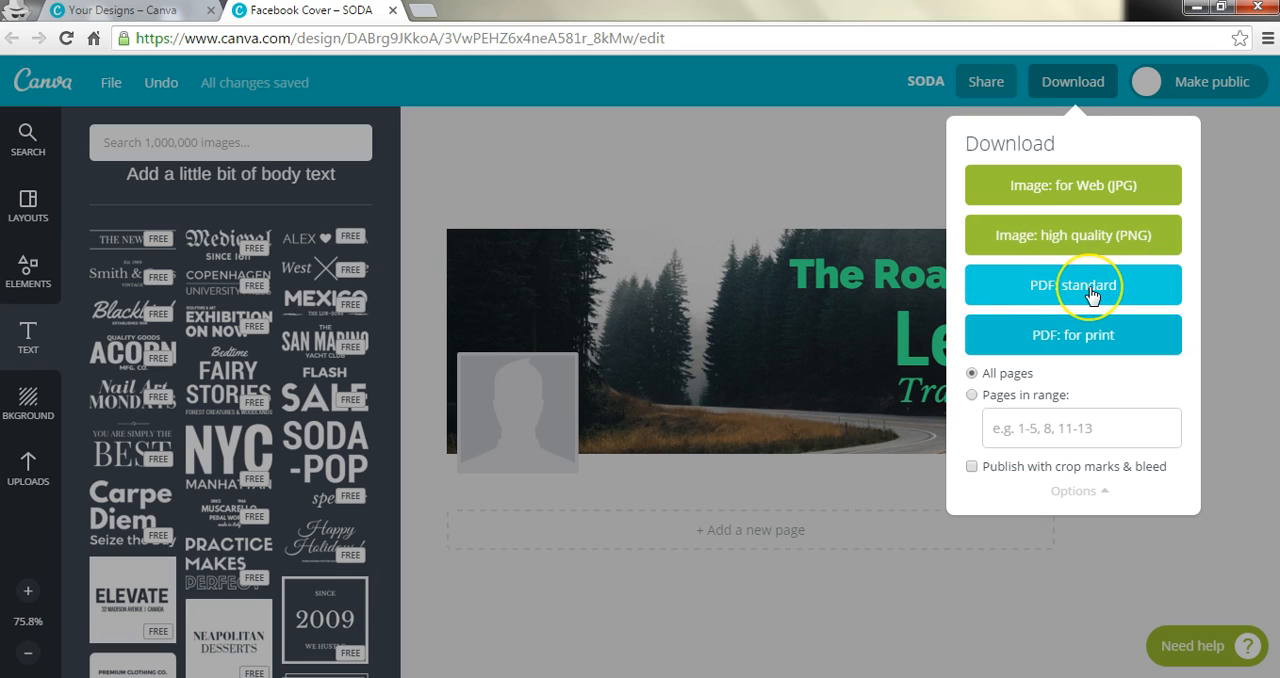
left_click(1095, 247)
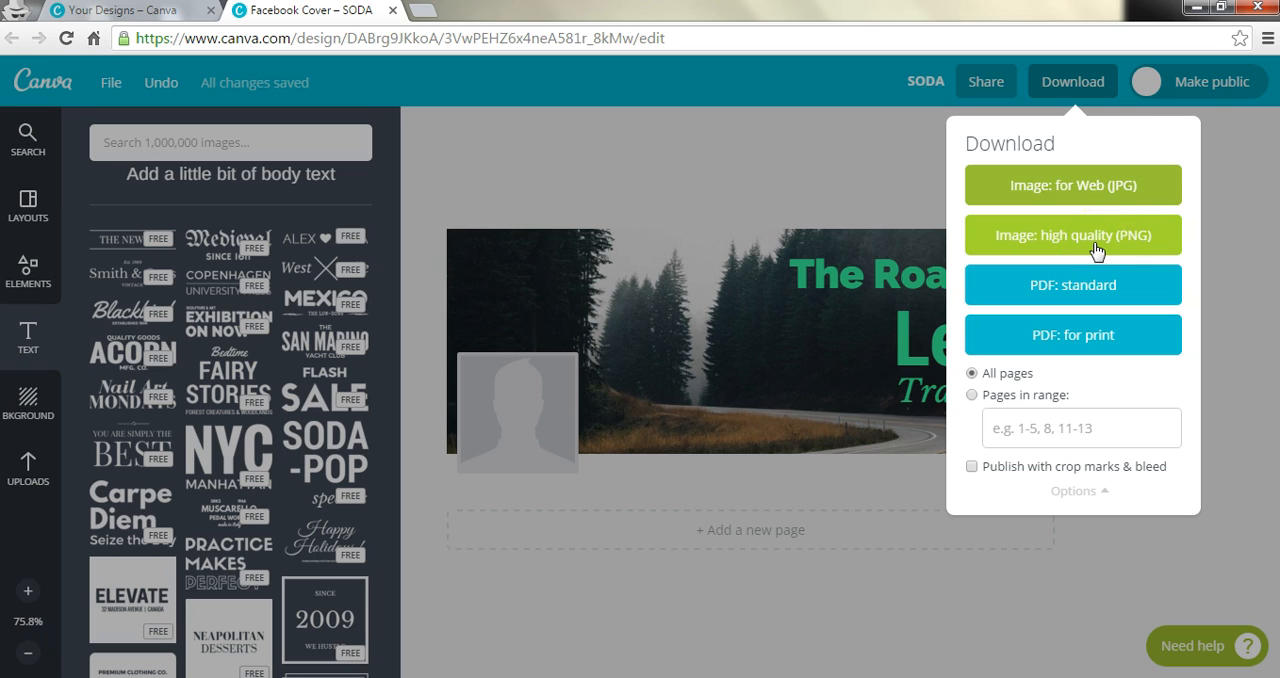
left_click(1095, 250)
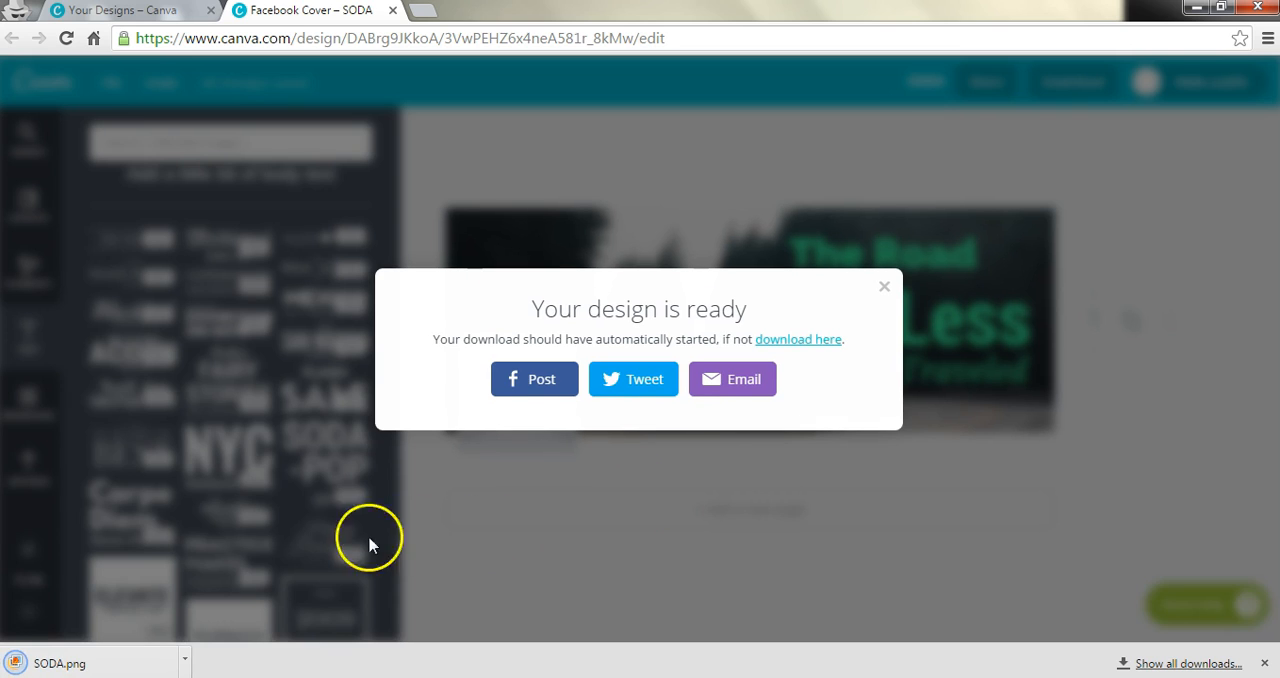
left_click(184, 660)
left_click(250, 604)
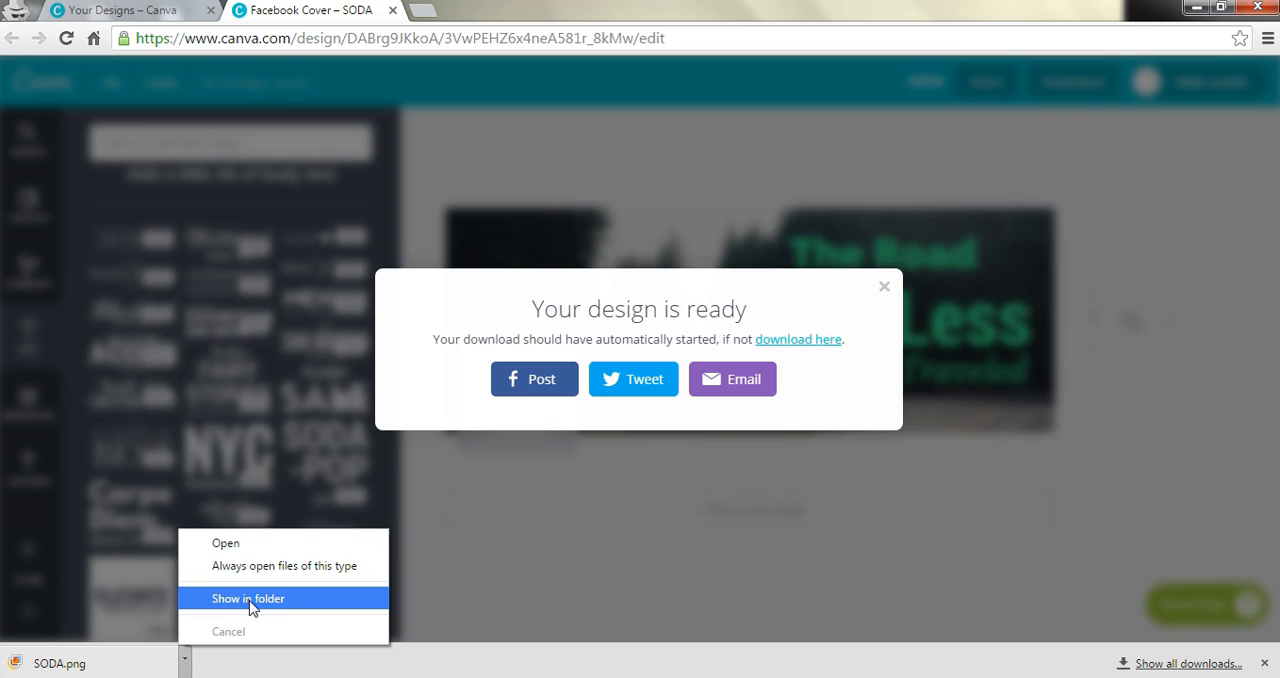